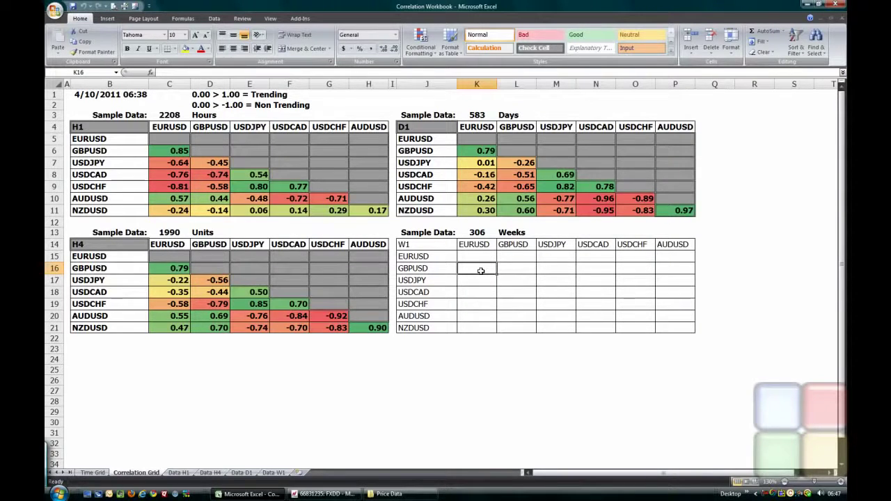
# Switch to MetaTrader and load the chart profile that shows EURUSD Daily and USDCHF Daily together
pyautogui.click(334, 497)
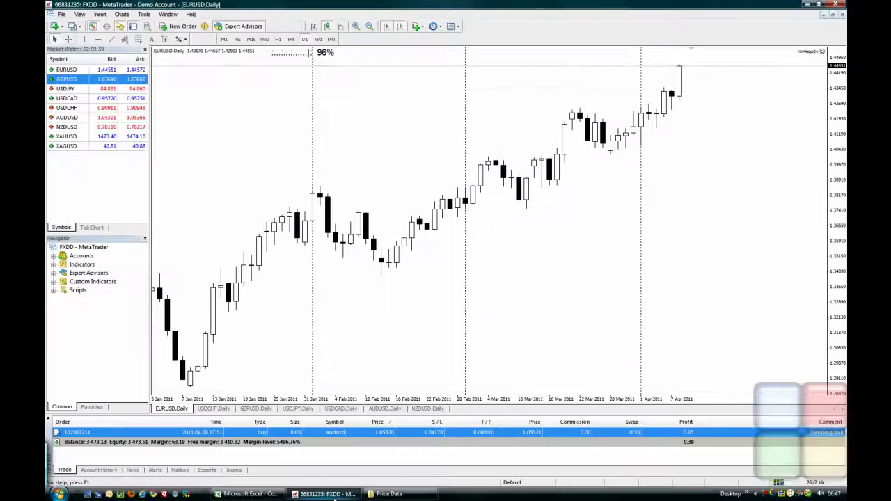
pyautogui.click(513, 482)
pyautogui.click(529, 464)
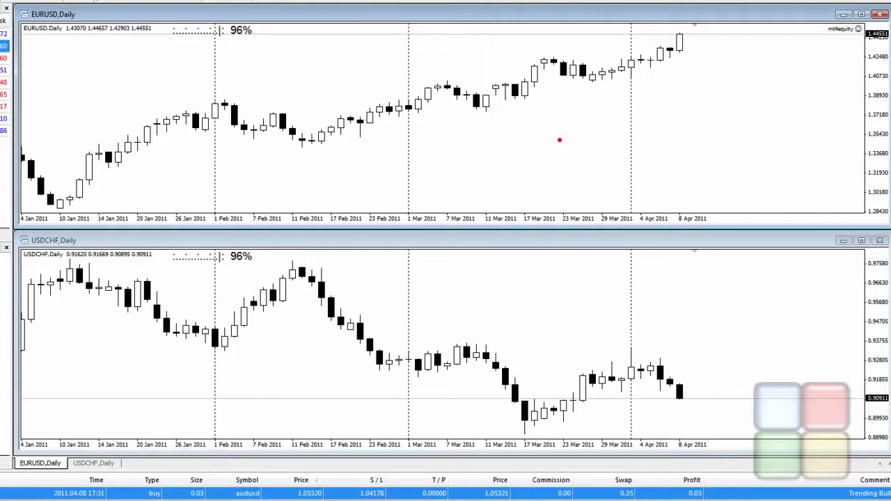
# Mark the rising EURUSD and falling USDCHF trends with arrows and freehand price curves, and clear the annotations
pyautogui.moveTo(692, 84); pyautogui.dragTo(169, 202)
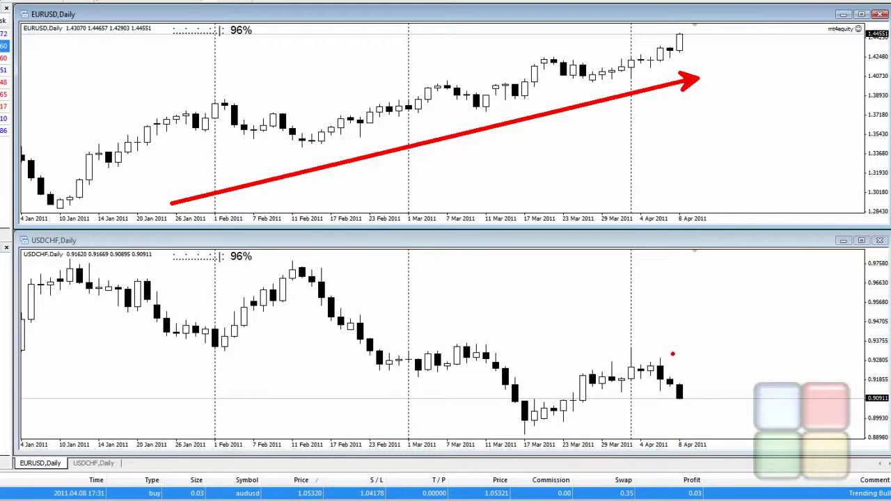
pyautogui.moveTo(672, 352)
pyautogui.mouseDown()
pyautogui.moveTo(670, 342)
pyautogui.moveTo(437, 318)
pyautogui.moveTo(176, 223)
pyautogui.mouseUp()
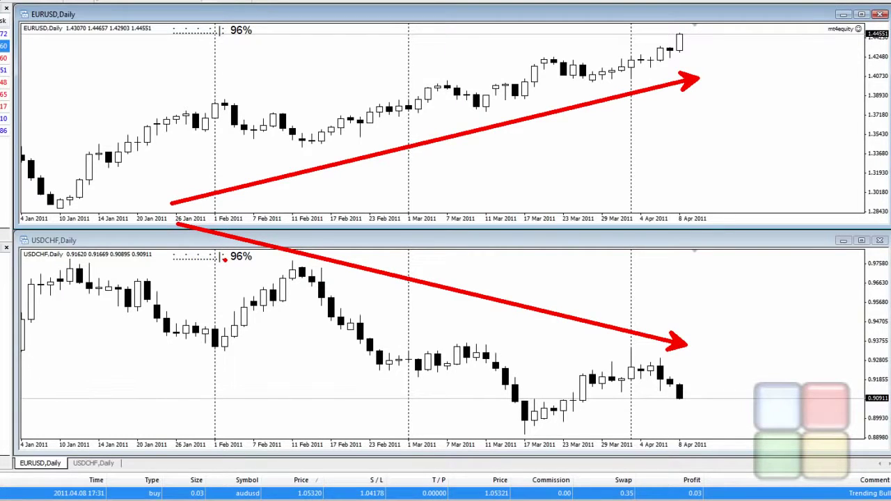
pyautogui.moveTo(101, 205)
pyautogui.mouseDown()
pyautogui.moveTo(198, 127)
pyautogui.moveTo(286, 137)
pyautogui.moveTo(409, 85)
pyautogui.moveTo(497, 106)
pyautogui.moveTo(571, 73)
pyautogui.moveTo(657, 62)
pyautogui.mouseUp()
pyautogui.moveTo(117, 288)
pyautogui.mouseDown()
pyautogui.moveTo(203, 324)
pyautogui.moveTo(282, 270)
pyautogui.moveTo(362, 300)
pyautogui.moveTo(425, 337)
pyautogui.moveTo(473, 337)
pyautogui.moveTo(513, 380)
pyautogui.moveTo(569, 387)
pyautogui.moveTo(644, 358)
pyautogui.moveTo(684, 387)
pyautogui.mouseUp()
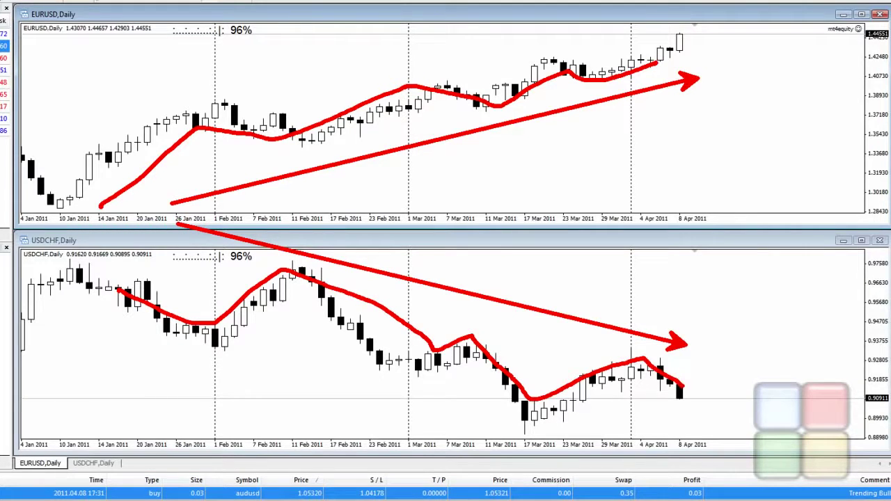
pyautogui.click(654, 386)
pyautogui.press('Escape')
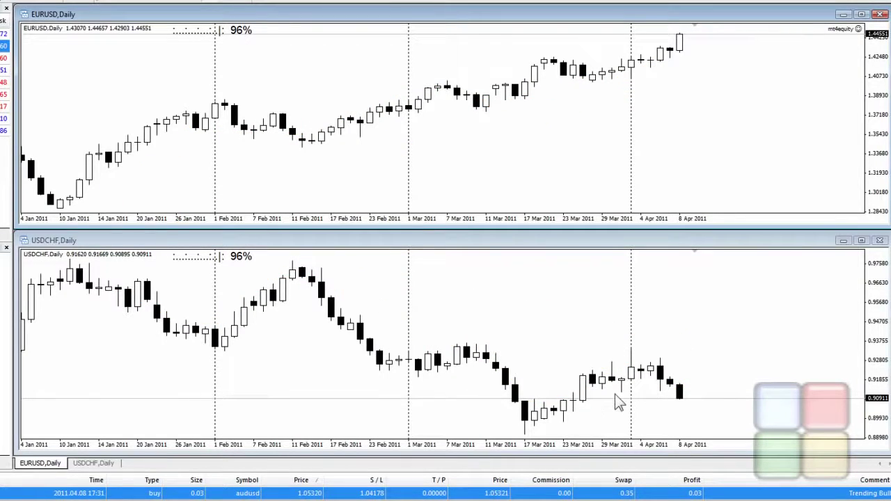
# Load the Correl 2 chart profile and compare the EURUSD and GBPUSD daily uptrends using temporary arrows
pyautogui.click(480, 500)
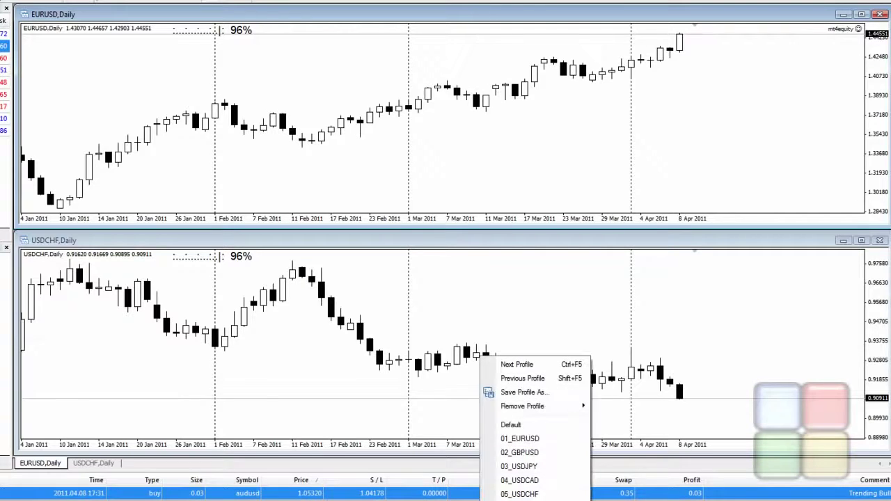
pyautogui.click(519, 452)
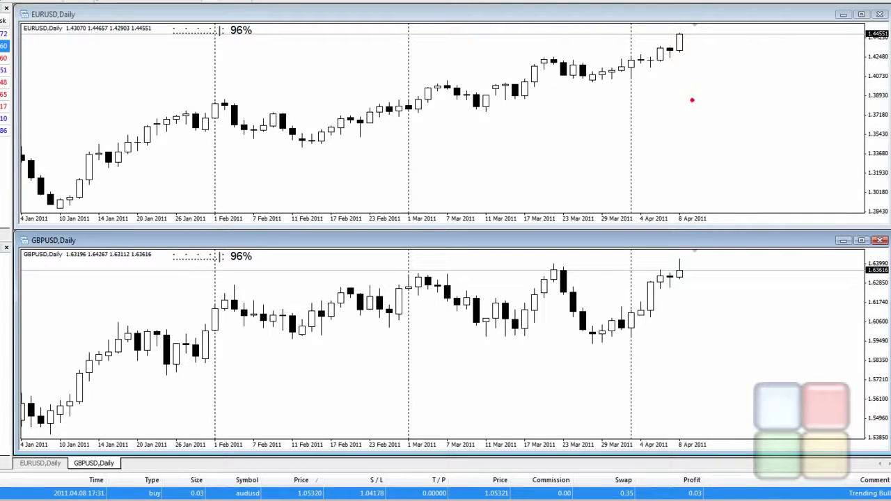
pyautogui.moveTo(696, 78)
pyautogui.mouseDown()
pyautogui.moveTo(263, 220)
pyautogui.moveTo(165, 193)
pyautogui.mouseUp()
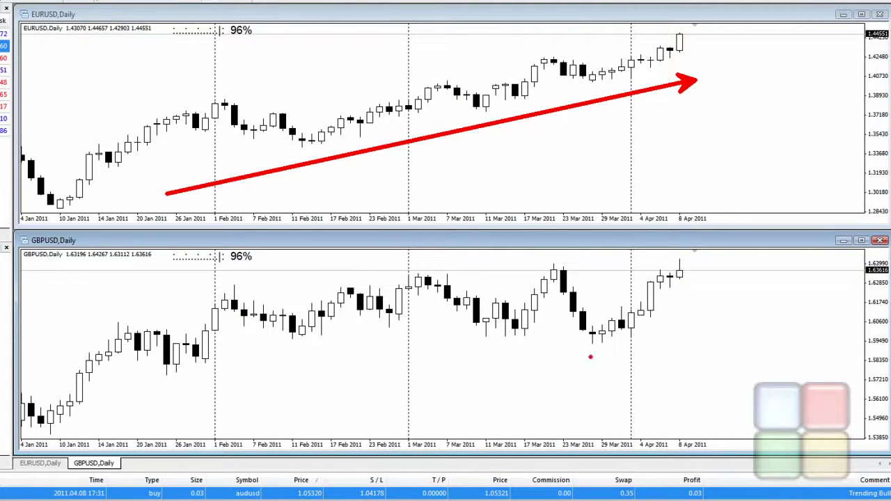
pyautogui.moveTo(682, 310); pyautogui.dragTo(199, 401)
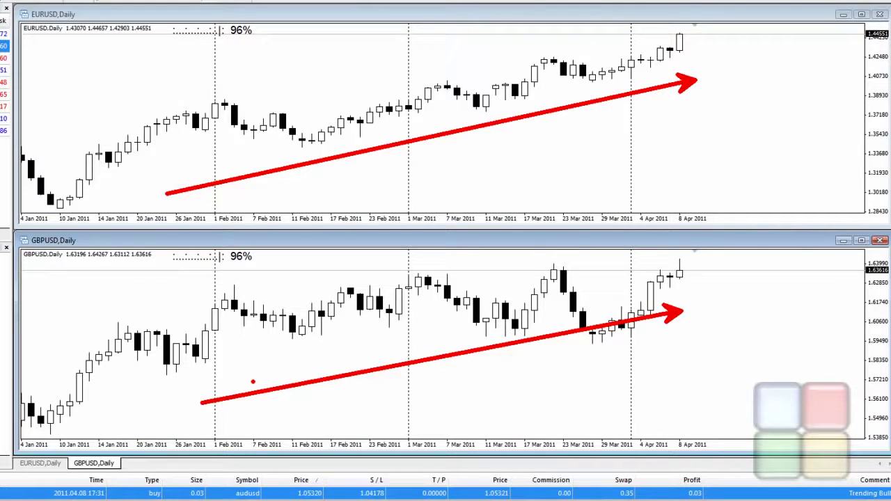
pyautogui.press('Escape')
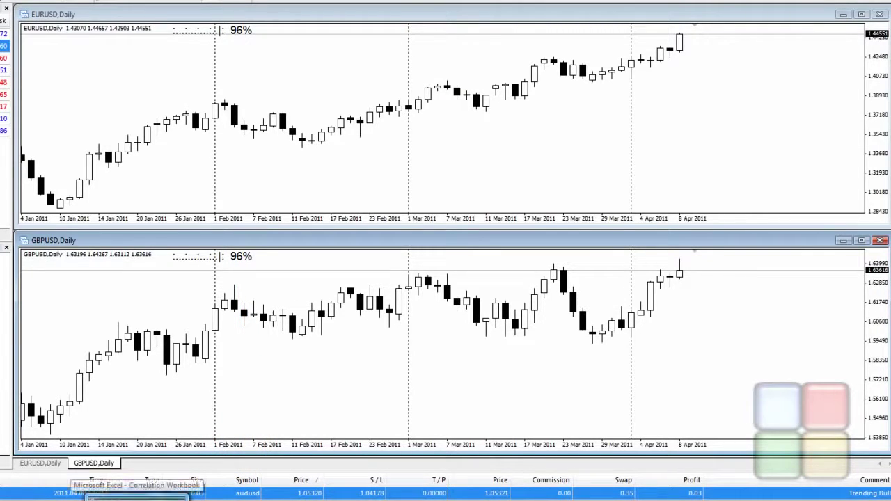
# Switch to the Correlation Workbook in Excel and examine the D1 grid, especially the correlation between USDCAD and AUDUSD
pyautogui.click(137, 495)
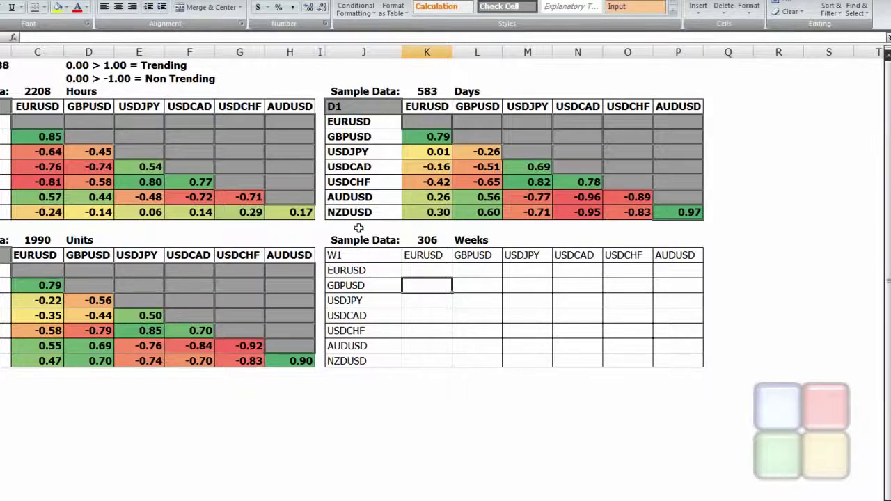
pyautogui.click(362, 104)
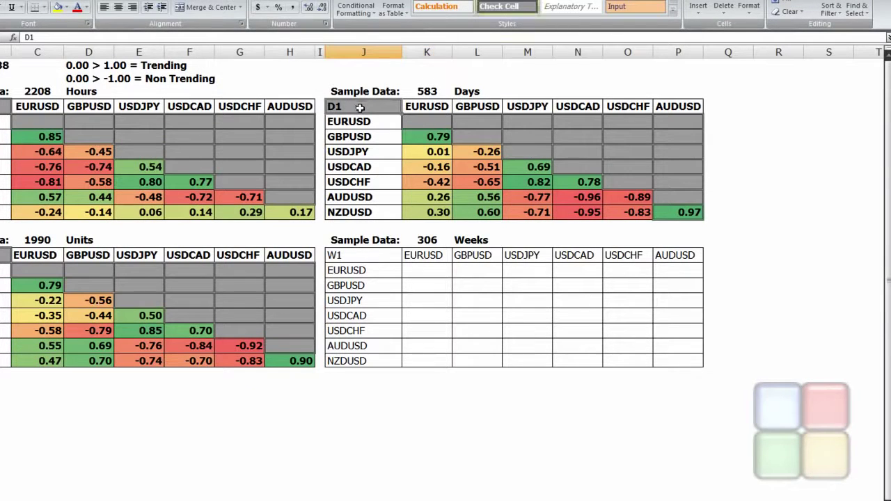
pyautogui.moveTo(360, 103)
pyautogui.mouseDown()
pyautogui.moveTo(598, 201)
pyautogui.moveTo(654, 214)
pyautogui.mouseUp()
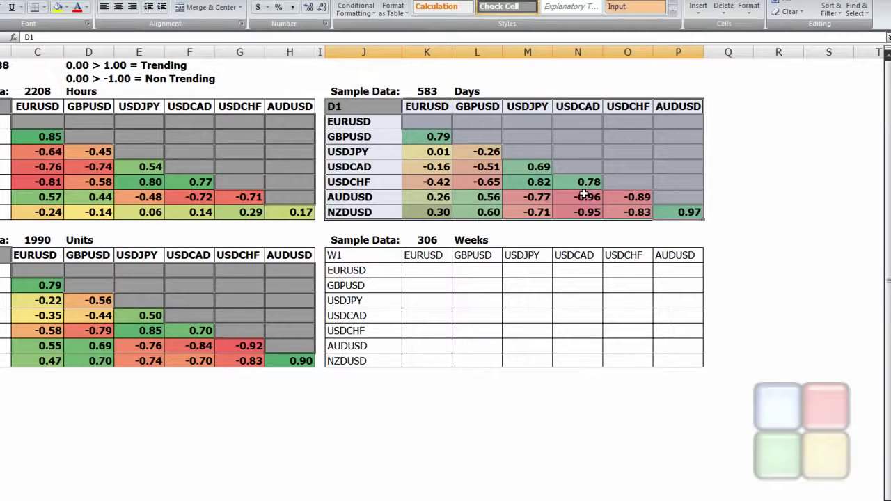
pyautogui.moveTo(575, 108); pyautogui.dragTo(578, 215)
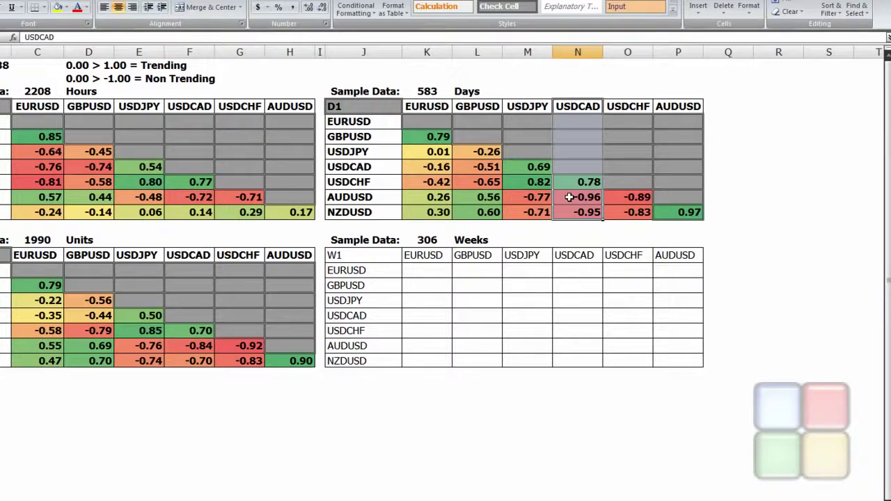
pyautogui.click(363, 198)
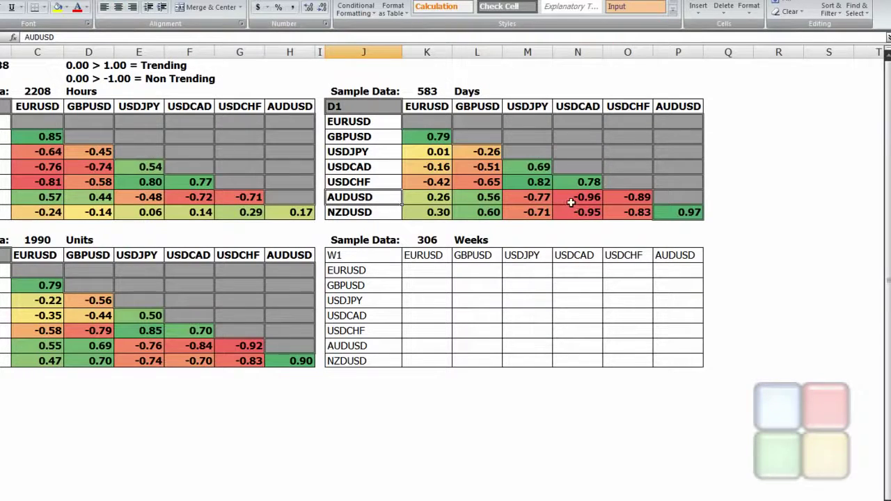
pyautogui.click(570, 202)
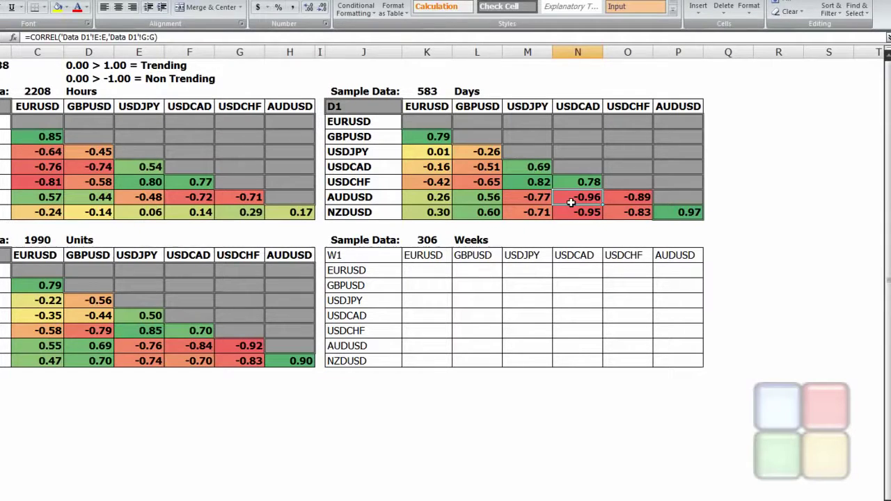
pyautogui.click(369, 200)
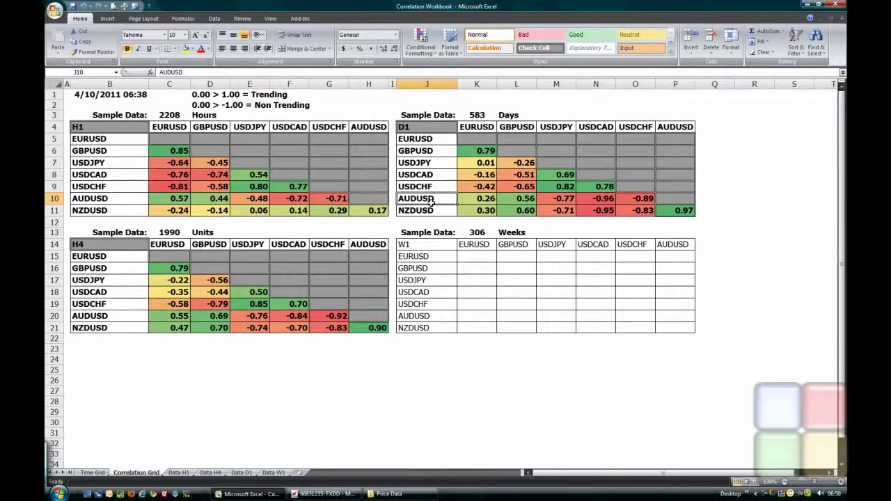
# Review the empty W1 grid with its row and column pair labels, and select the GBPUSD/EURUSD cell K16
pyautogui.click(431, 243)
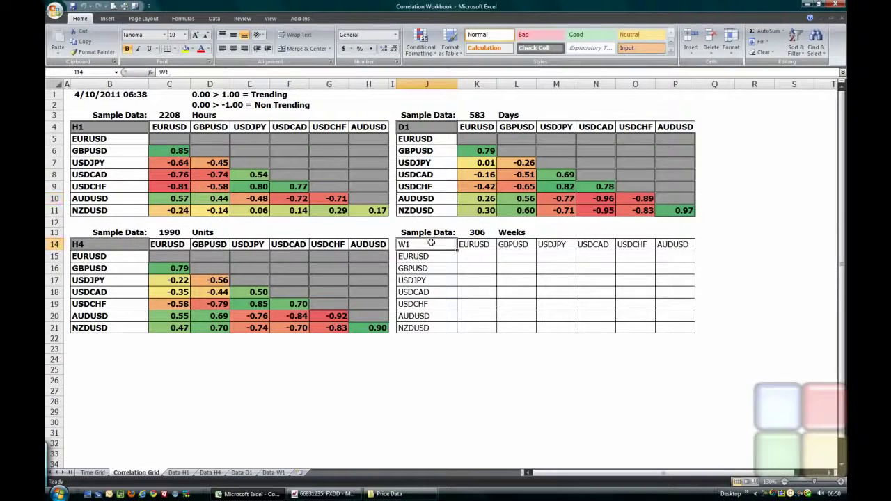
pyautogui.moveTo(431, 243); pyautogui.dragTo(659, 330)
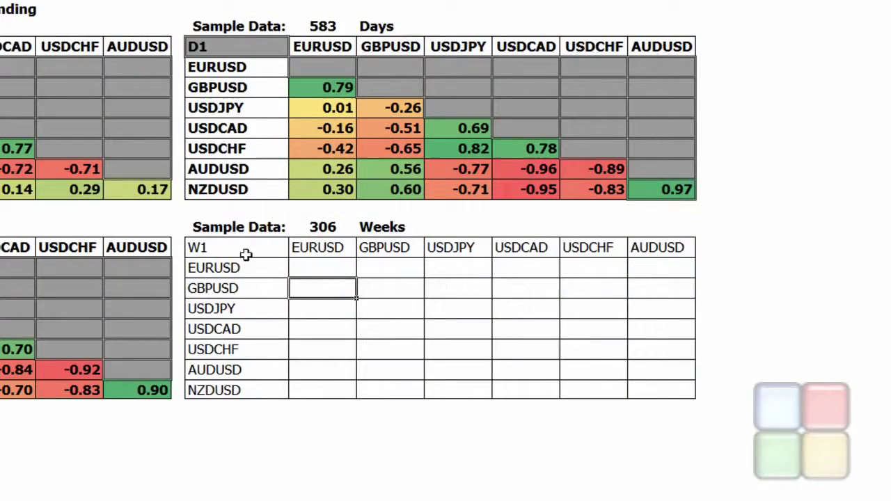
pyautogui.moveTo(246, 255)
pyautogui.mouseDown()
pyautogui.moveTo(614, 360)
pyautogui.moveTo(657, 387)
pyautogui.mouseUp()
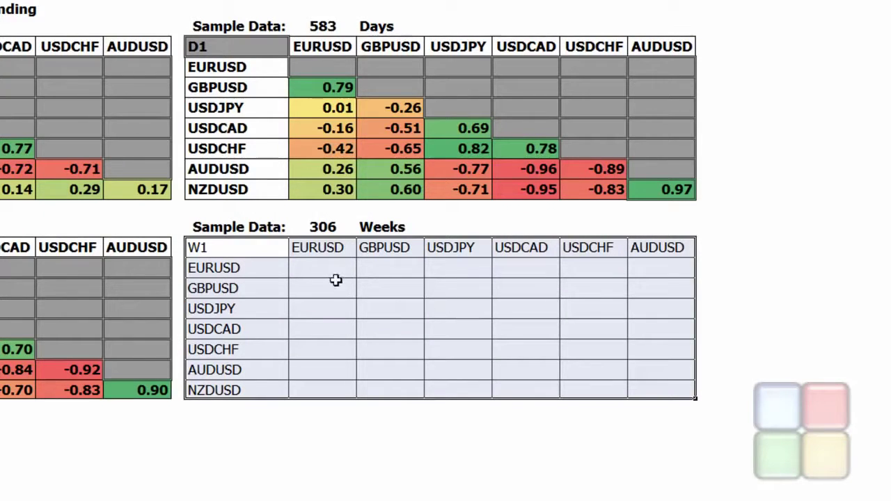
pyautogui.moveTo(211, 267); pyautogui.dragTo(217, 387)
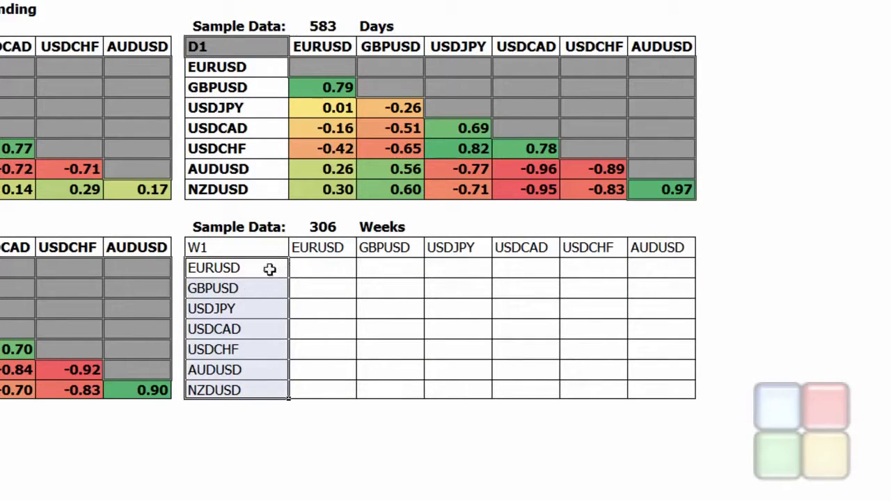
pyautogui.moveTo(339, 252); pyautogui.dragTo(647, 247)
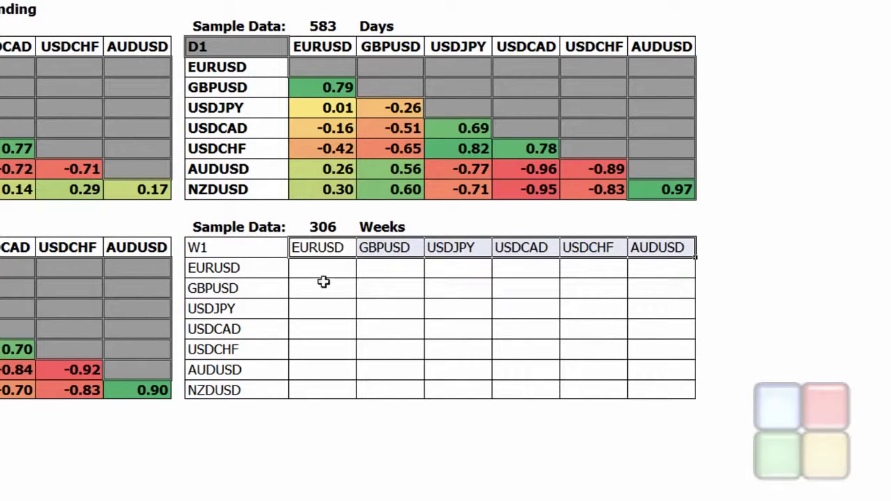
pyautogui.click(354, 287)
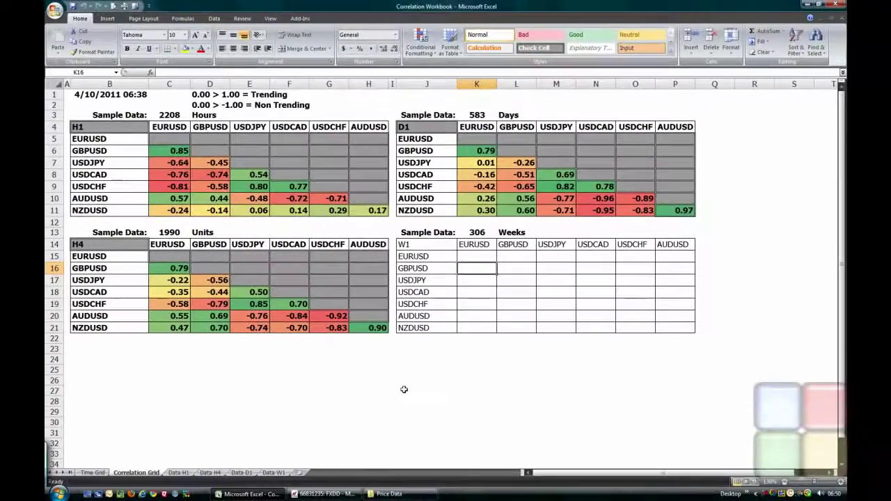
# Switch to MetaTrader, open the History Center and load the Weekly (W) price data for EURUSD
pyautogui.click(324, 493)
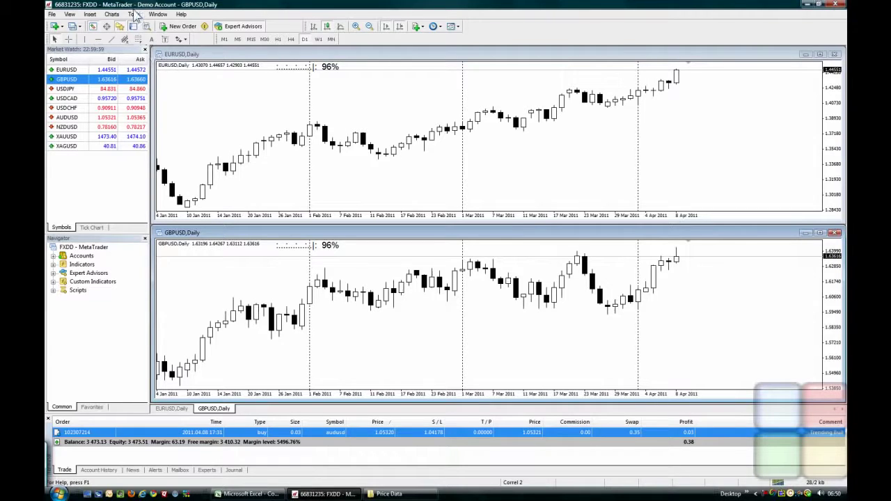
pyautogui.click(133, 14)
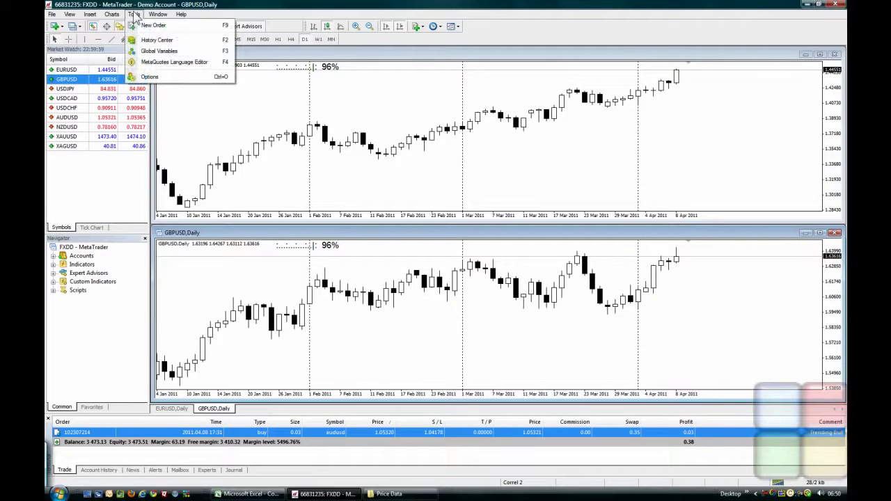
pyautogui.click(147, 42)
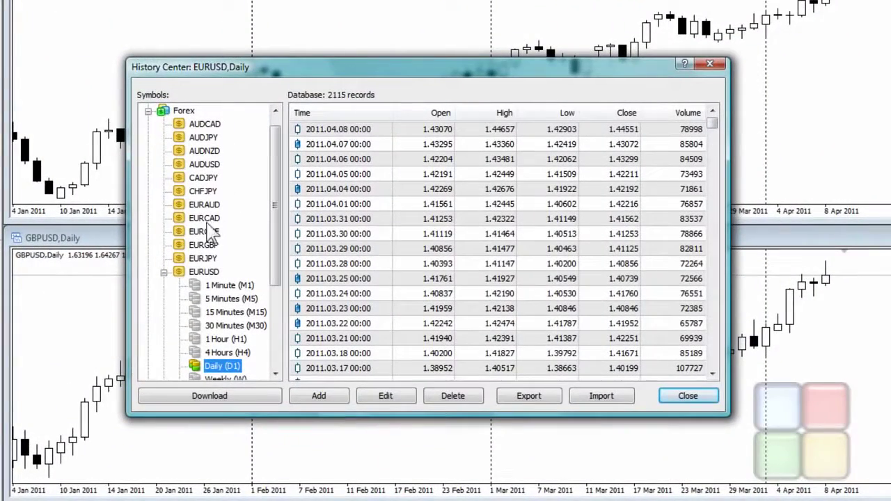
pyautogui.click(163, 273)
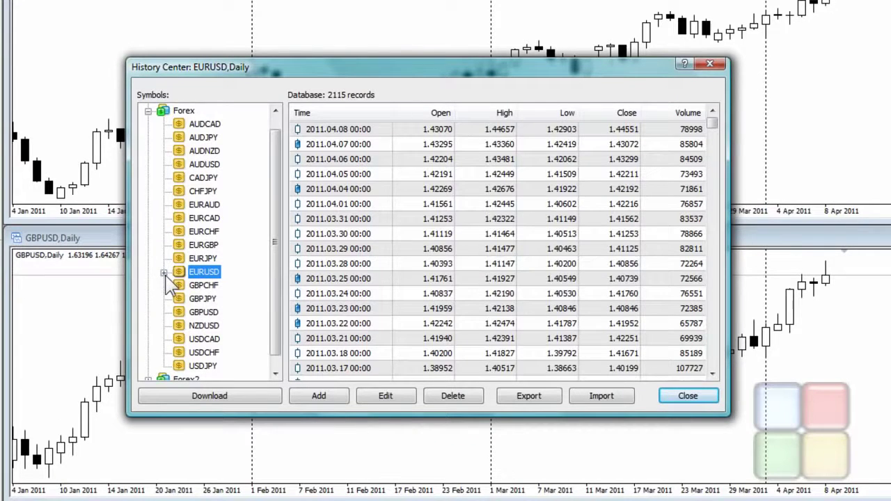
pyautogui.click(164, 273)
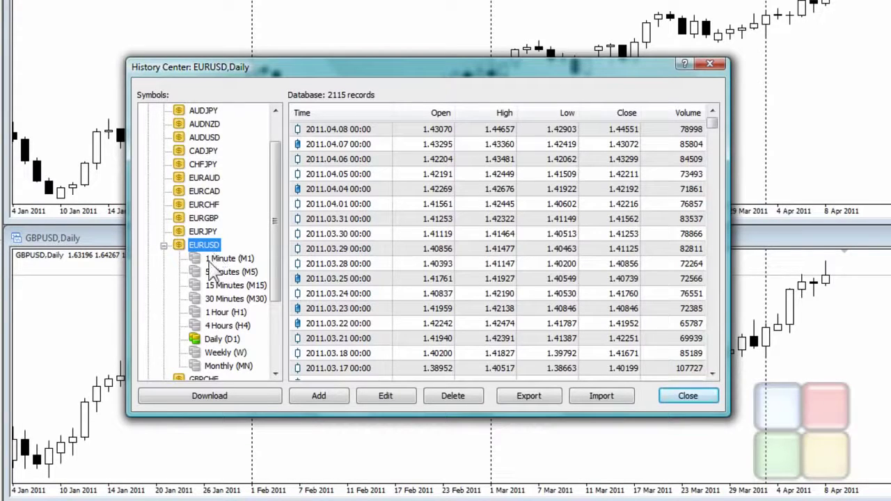
pyautogui.click(211, 367)
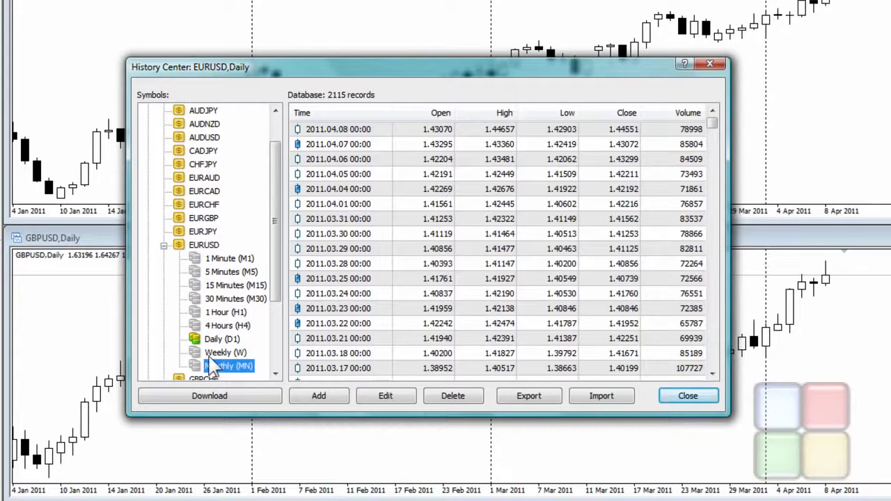
pyautogui.click(209, 353)
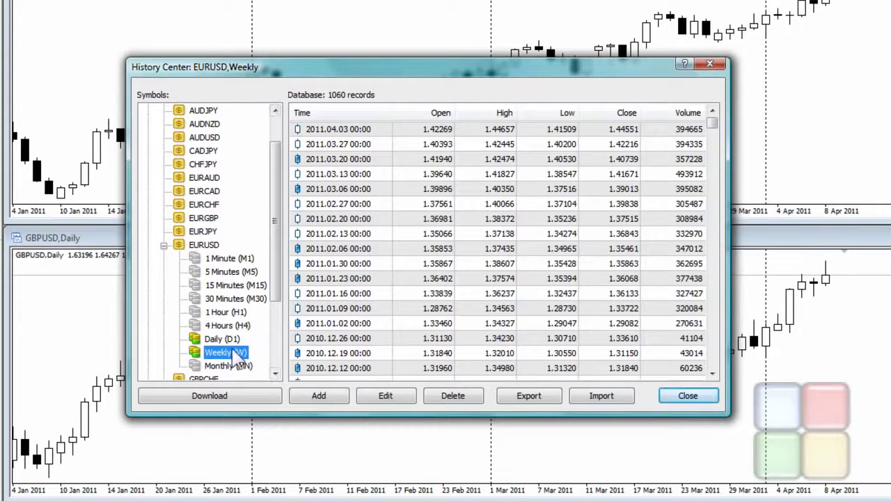
# Start downloading the EURUSD weekly history, cancel the download, and keep the Weekly (W) timeframe selected
pyautogui.click(268, 394)
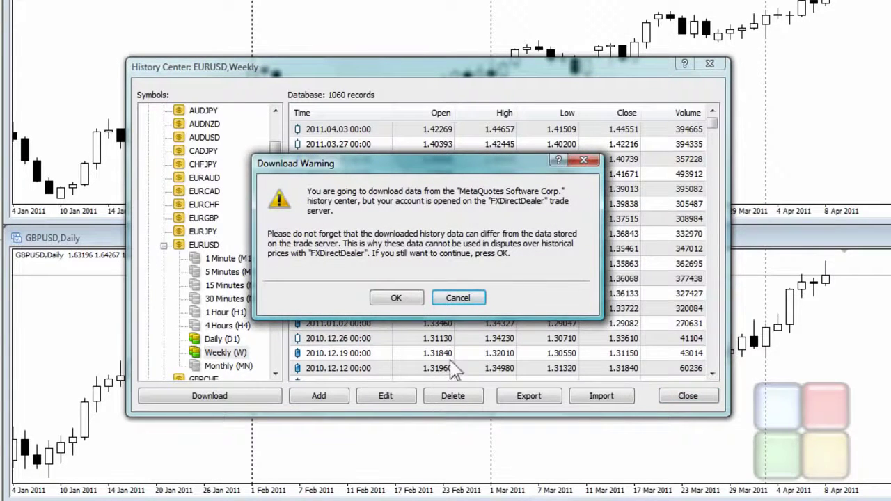
pyautogui.click(461, 300)
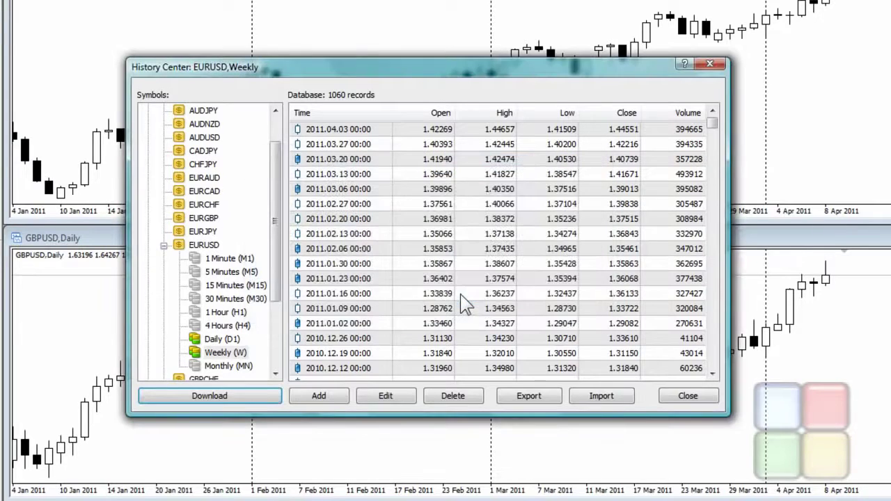
pyautogui.click(209, 340)
pyautogui.click(207, 366)
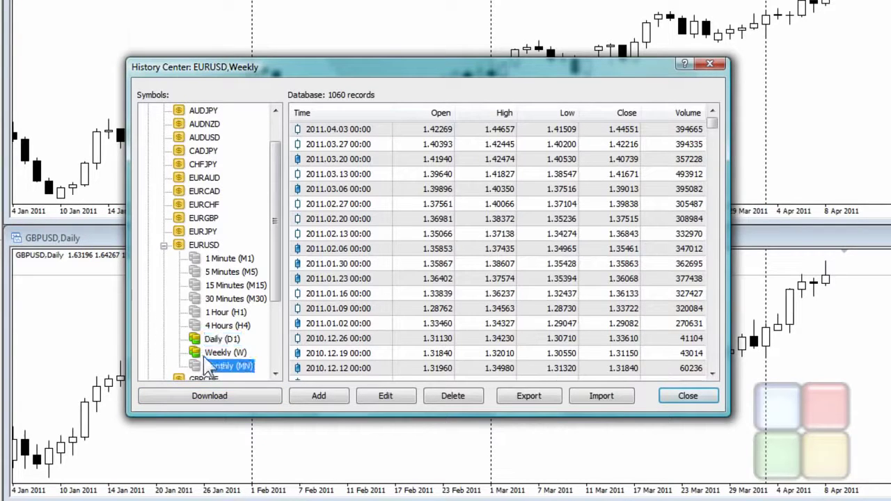
pyautogui.click(206, 354)
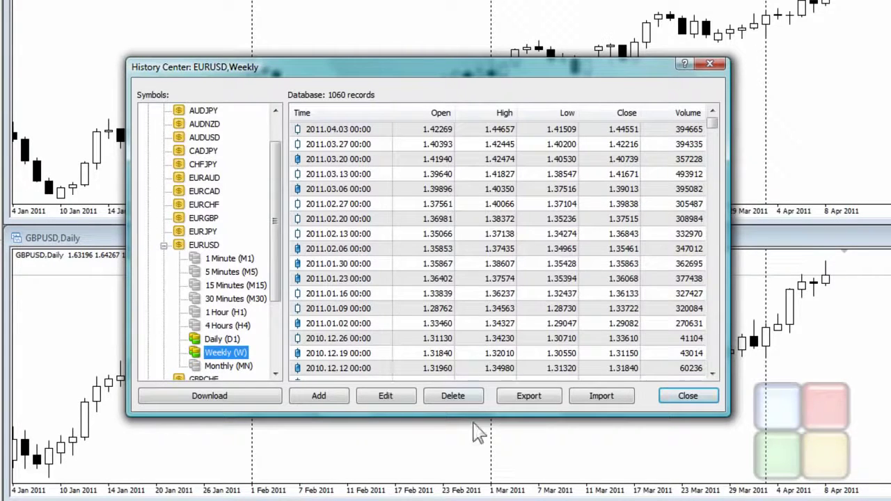
# Export the EURUSD weekly history as EURUSD10080 in CSV format to the Price Data folder, and leave MetaTrader
pyautogui.click(550, 371)
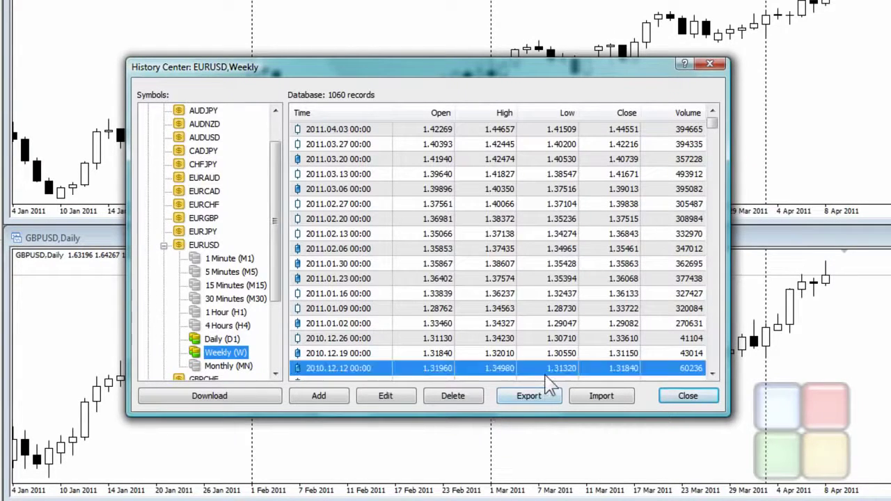
pyautogui.click(513, 405)
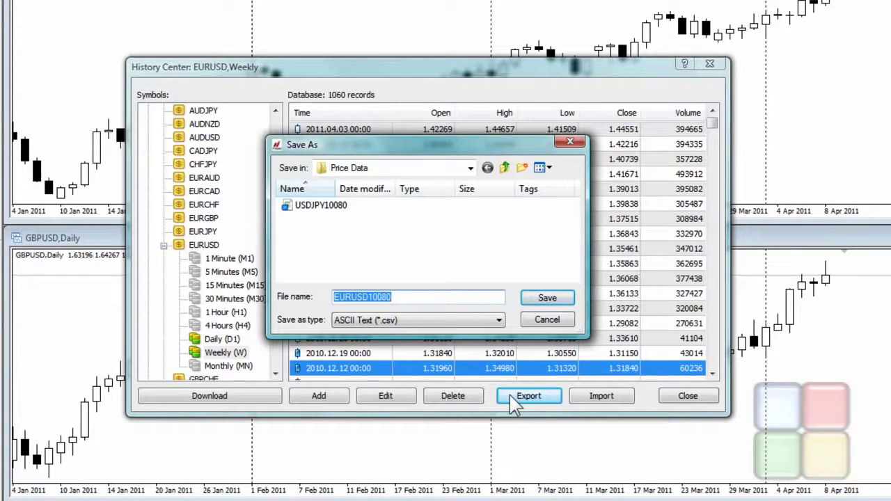
pyautogui.click(516, 322)
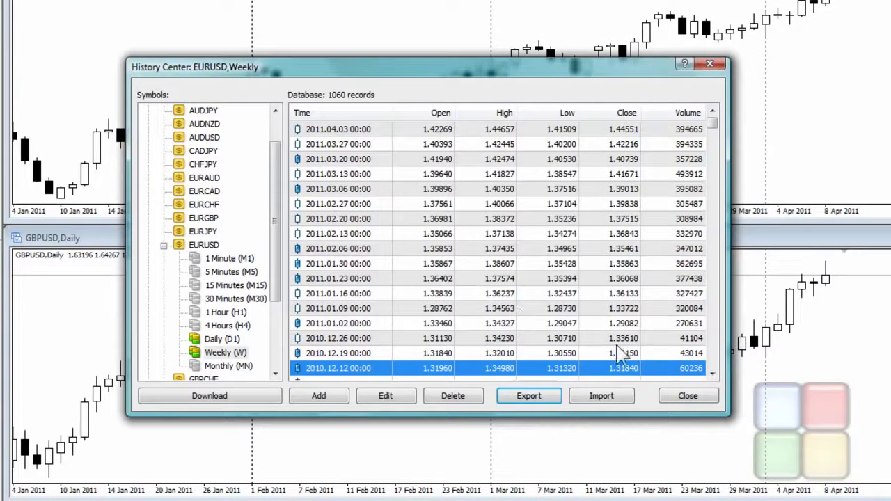
pyautogui.click(687, 396)
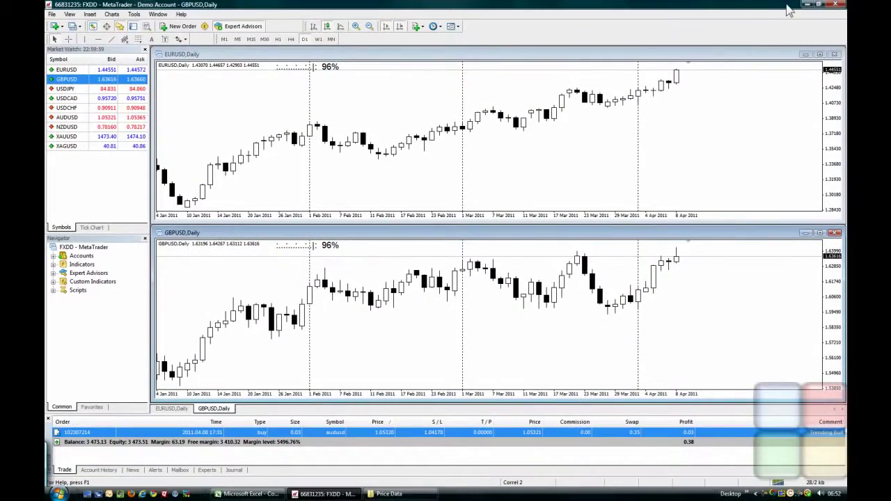
pyautogui.click(805, 6)
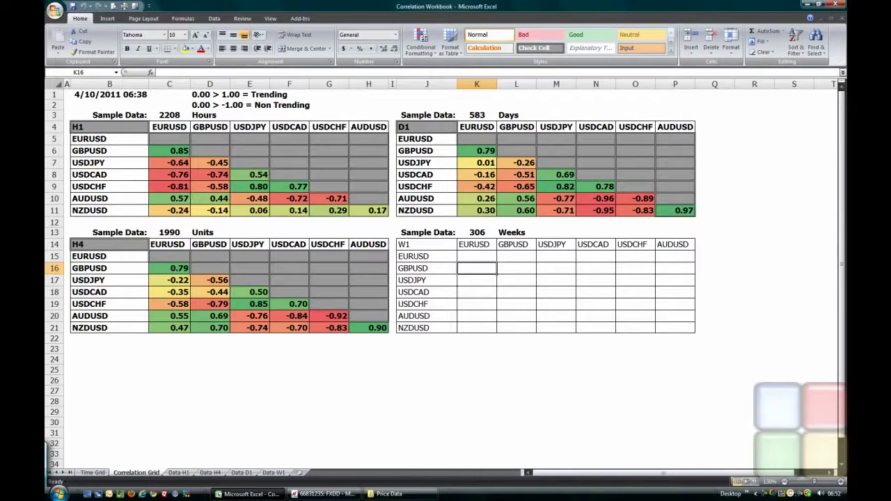
# Open the exported EURUSD10080 CSV file from the Price Data folder in full-size Excel and widen column A to fit the dates
pyautogui.click(405, 496)
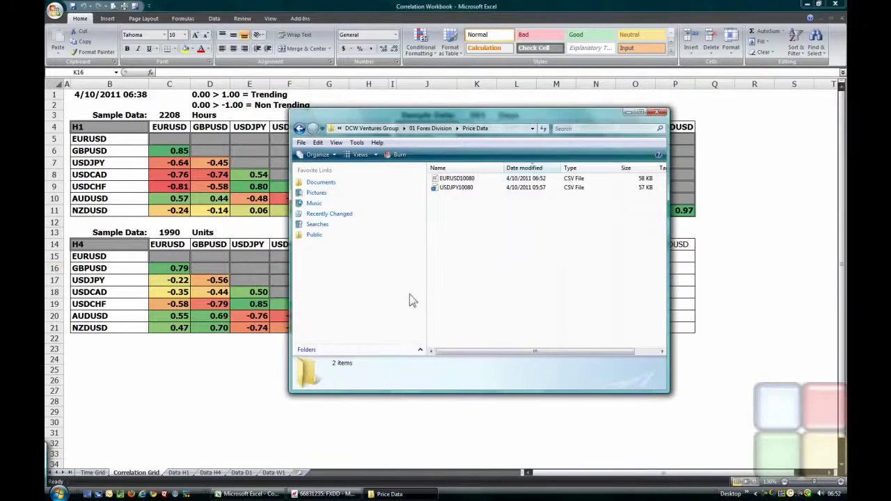
pyautogui.click(459, 179)
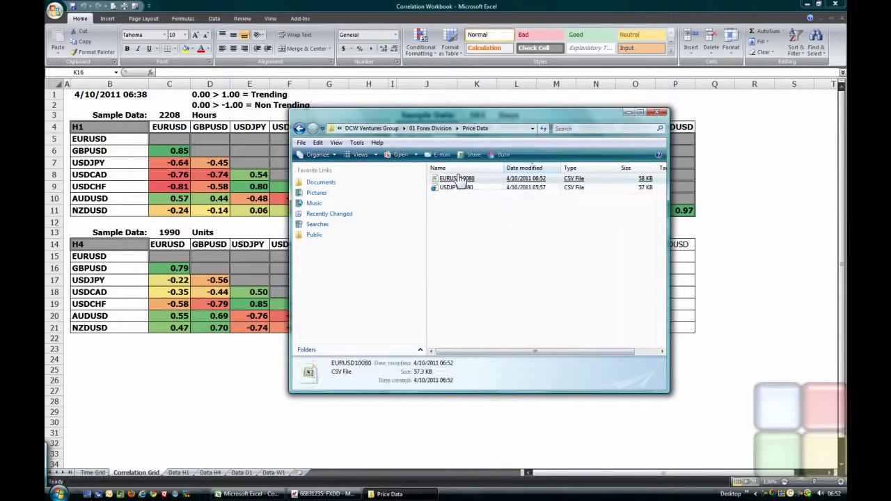
pyautogui.doubleClick(459, 178)
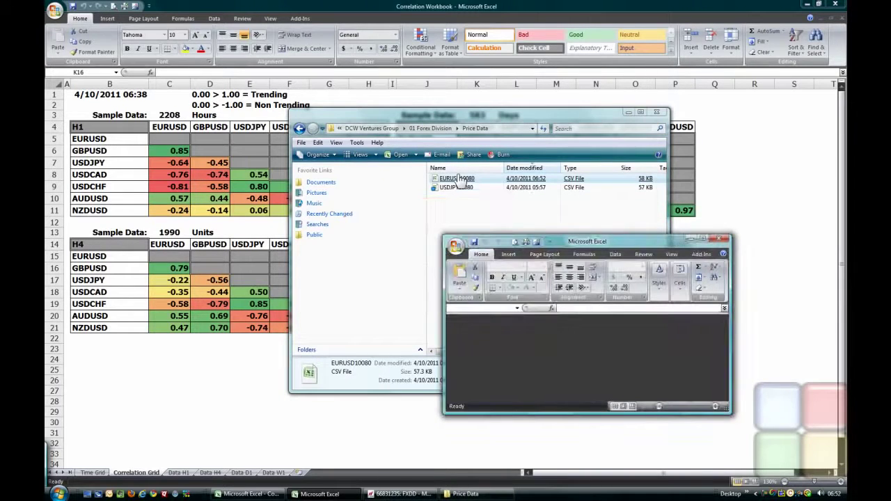
pyautogui.click(703, 238)
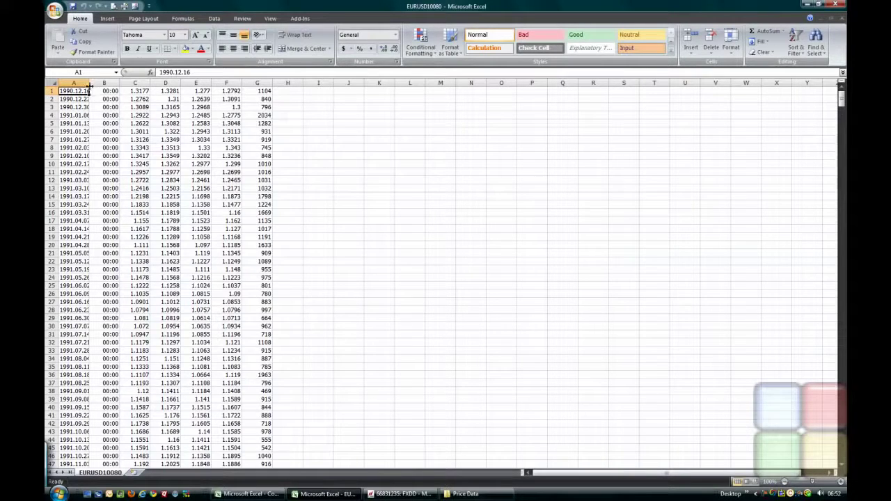
pyautogui.moveTo(89, 84); pyautogui.dragTo(93, 84)
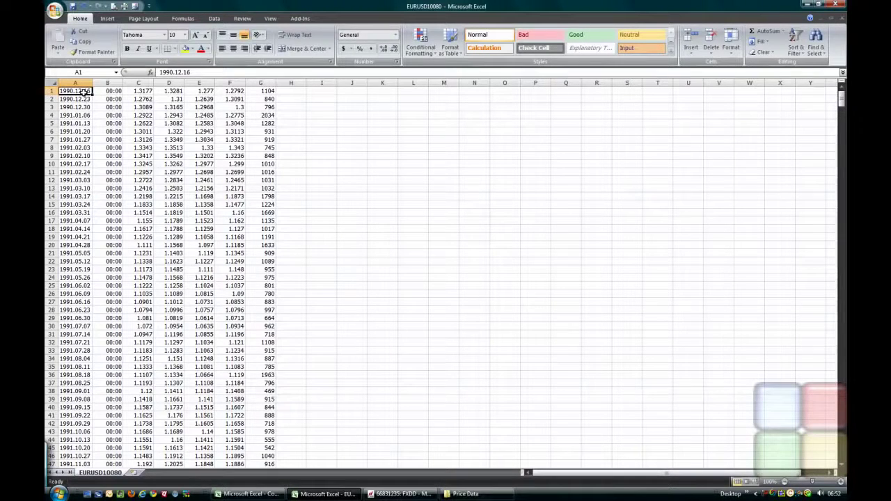
# Examine the exported weekly records, from the first row to the closing prices in column F
pyautogui.click(50, 90)
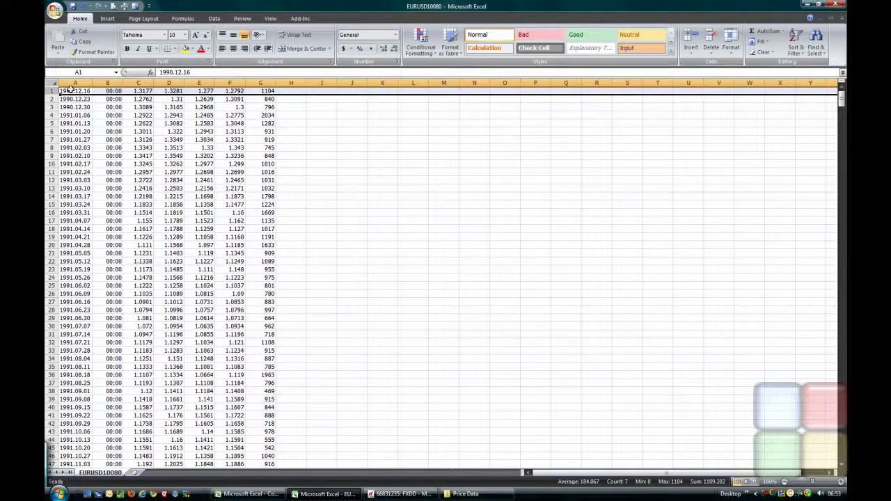
pyautogui.click(188, 101)
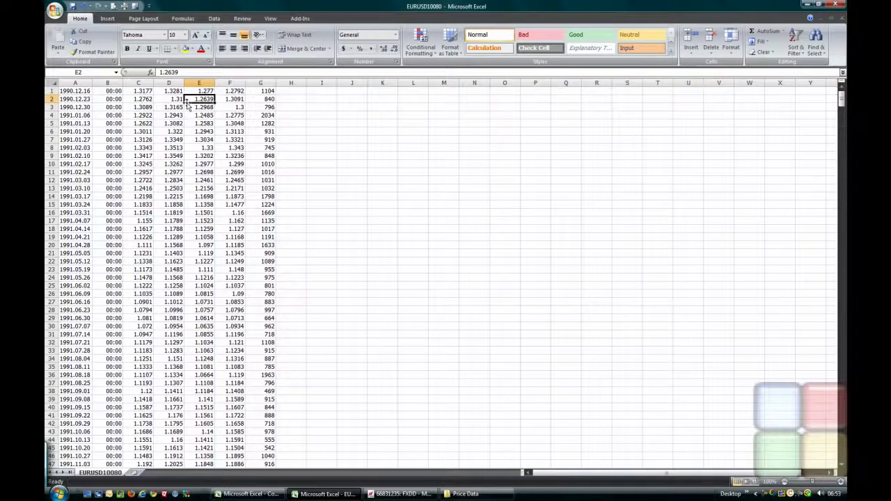
pyautogui.click(221, 83)
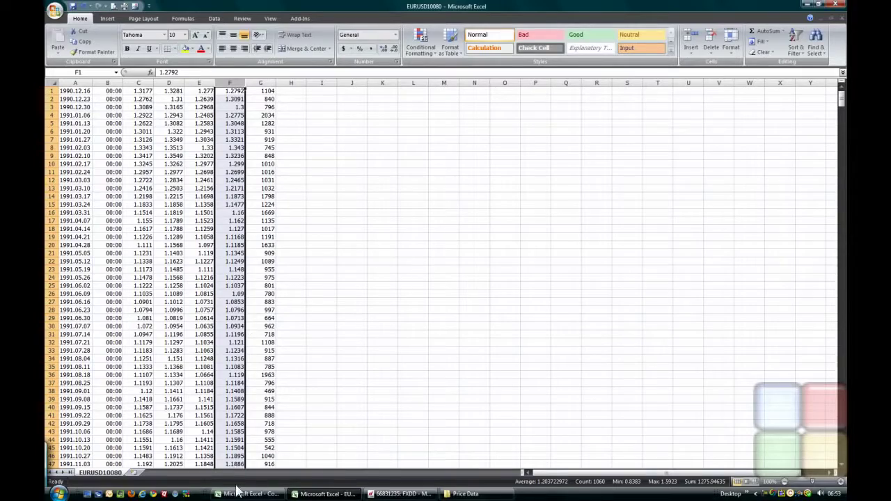
# Switch to the Correlation Workbook and review the Data H1, Data H4, Data D1 and Data W1 sheets
pyautogui.click(237, 493)
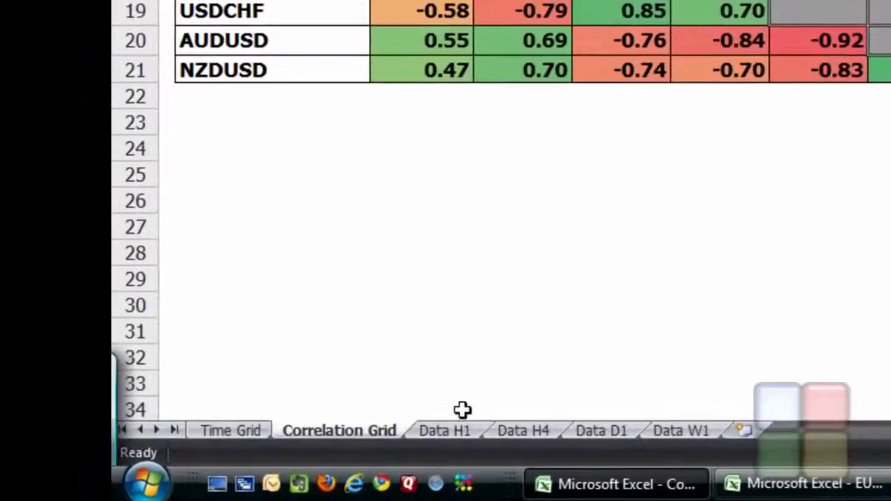
pyautogui.click(461, 433)
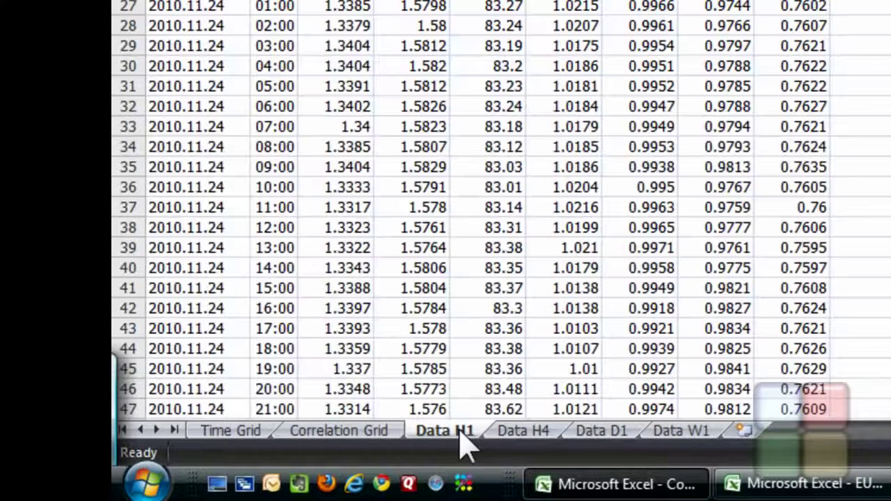
pyautogui.click(536, 436)
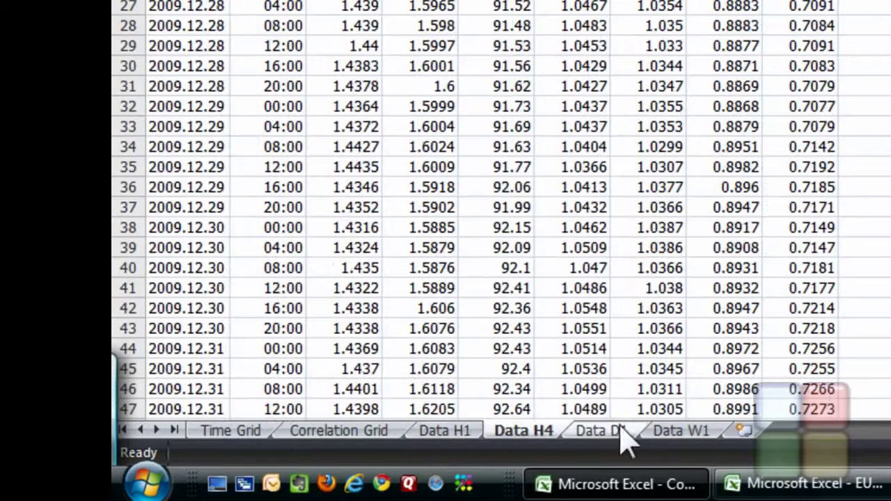
pyautogui.click(621, 431)
pyautogui.click(672, 431)
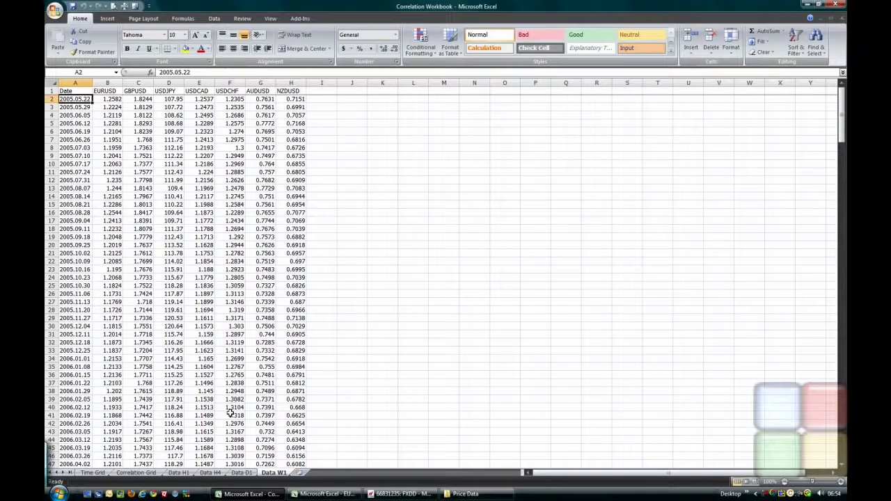
# Begin a CORREL formula in the GBPUSD/EURUSD cell K16 of the W1 grid on the Correlation Grid sheet
pyautogui.click(159, 472)
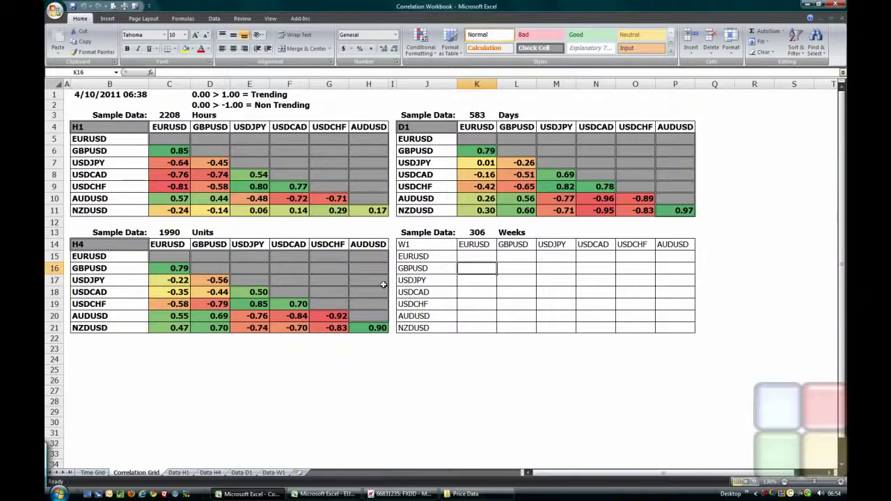
pyautogui.click(428, 258)
pyautogui.click(491, 261)
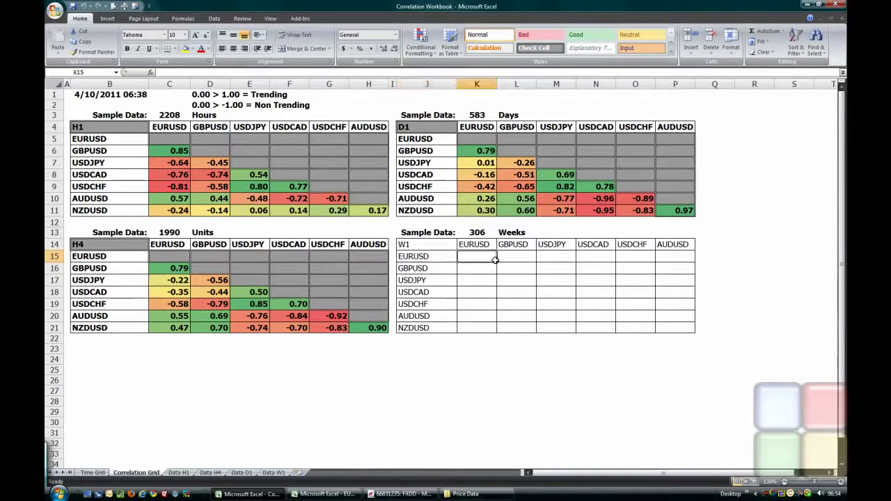
pyautogui.click(490, 265)
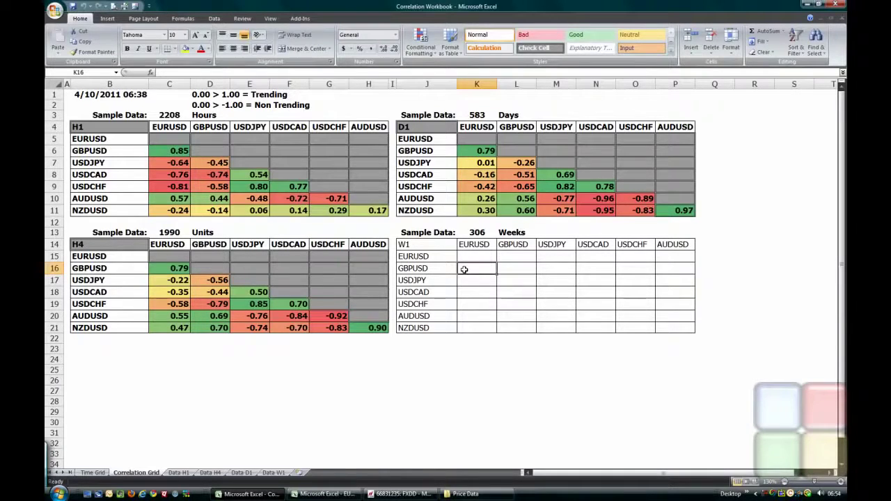
pyautogui.write('=')
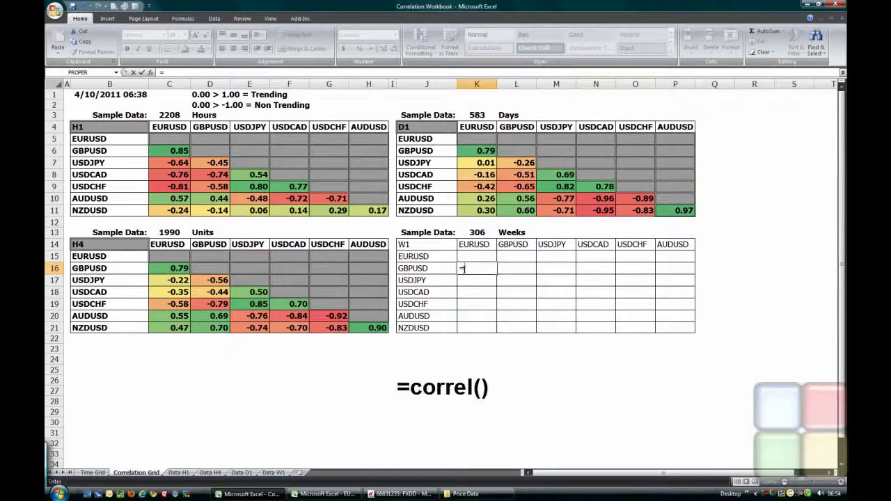
pyautogui.write('correl')
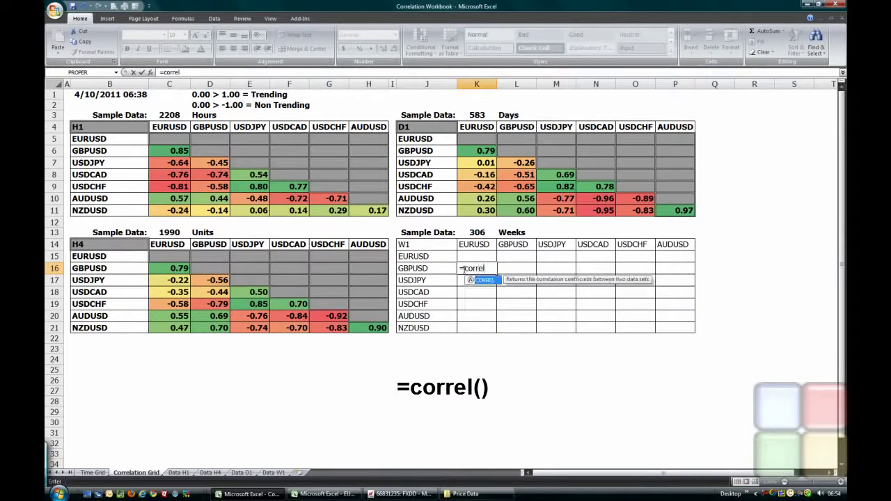
pyautogui.write('(')
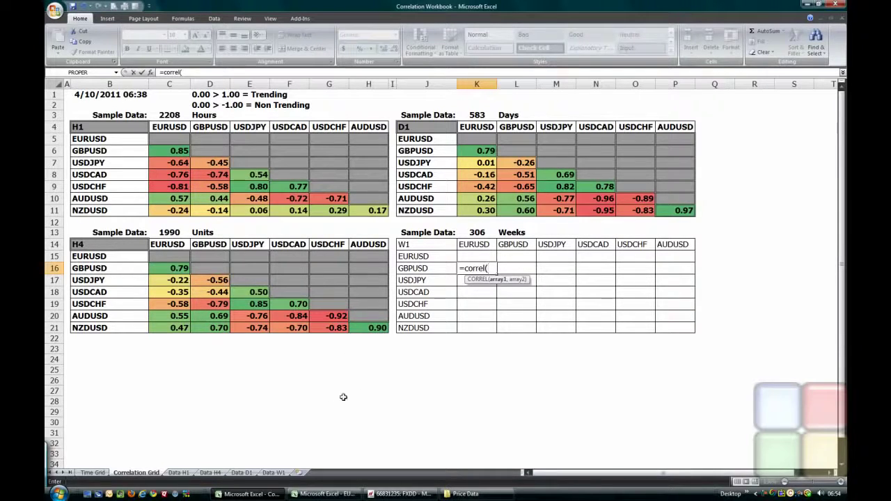
# Complete the K16 formula as =CORREL('Data W1'!B:B,'Data W1'!C:C) using the EURUSD and GBPUSD columns, and check it
pyautogui.click(274, 472)
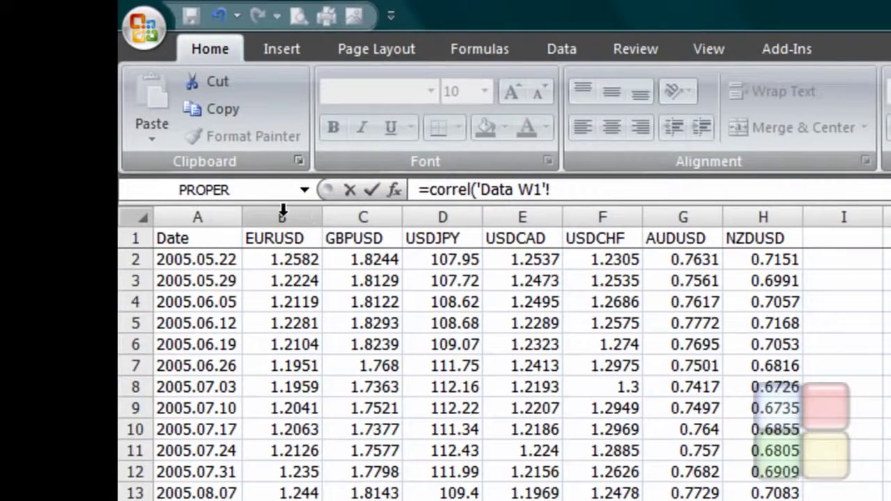
pyautogui.click(283, 209)
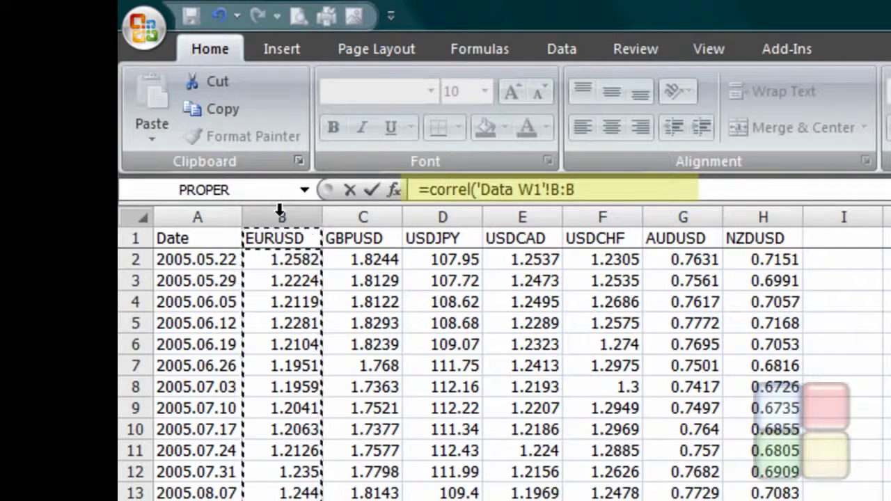
pyautogui.write(',')
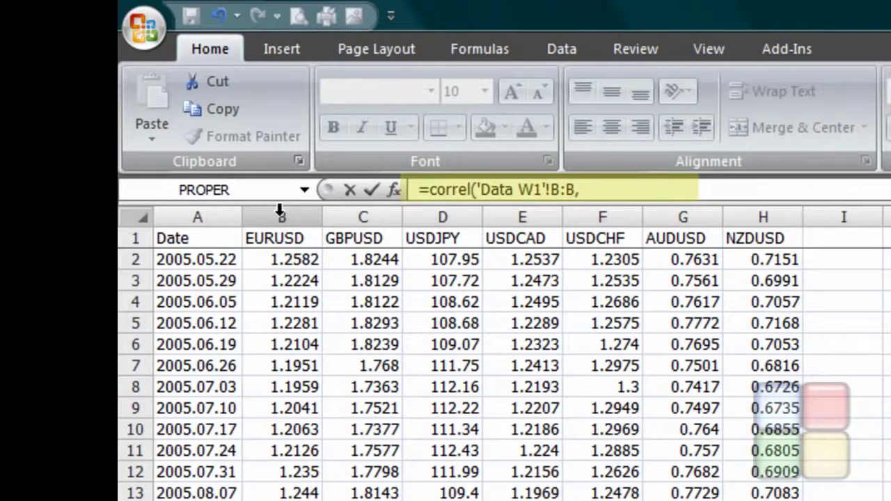
pyautogui.click(348, 211)
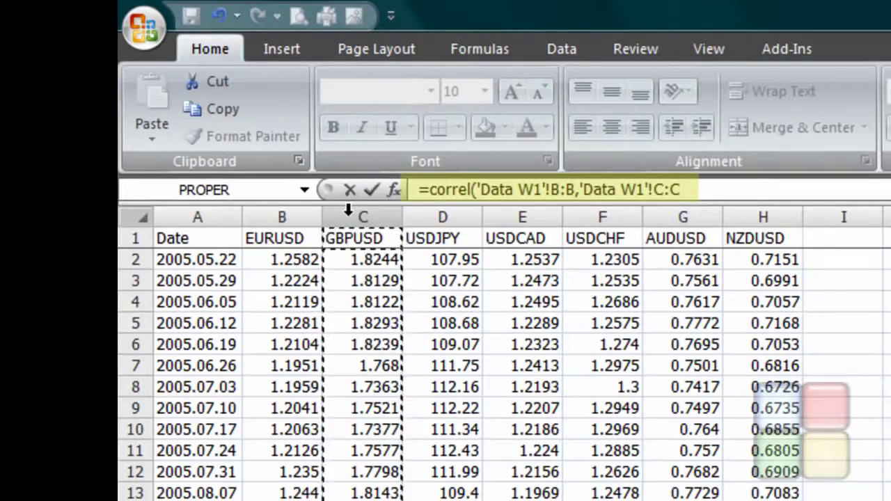
pyautogui.write(')')
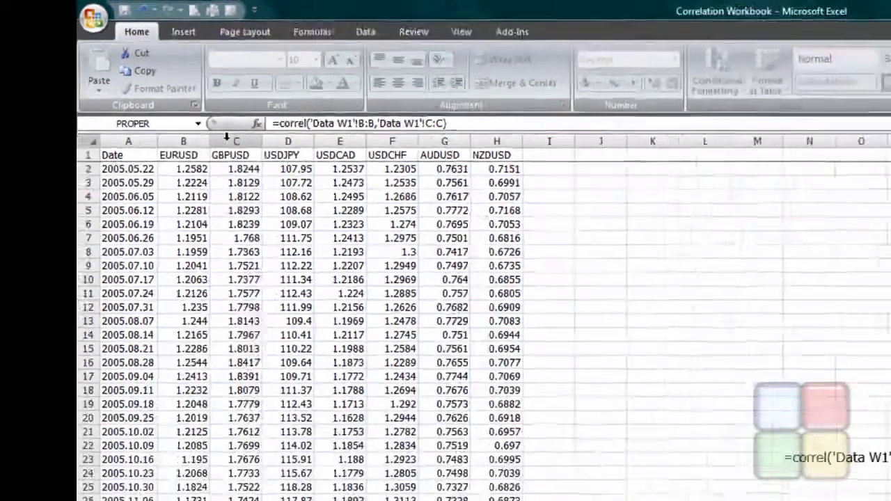
pyautogui.press('Return')
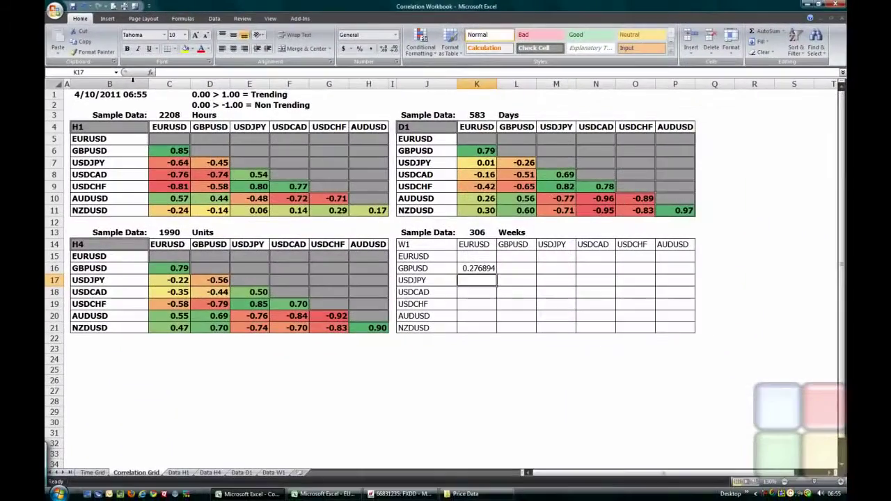
pyautogui.press('Up')
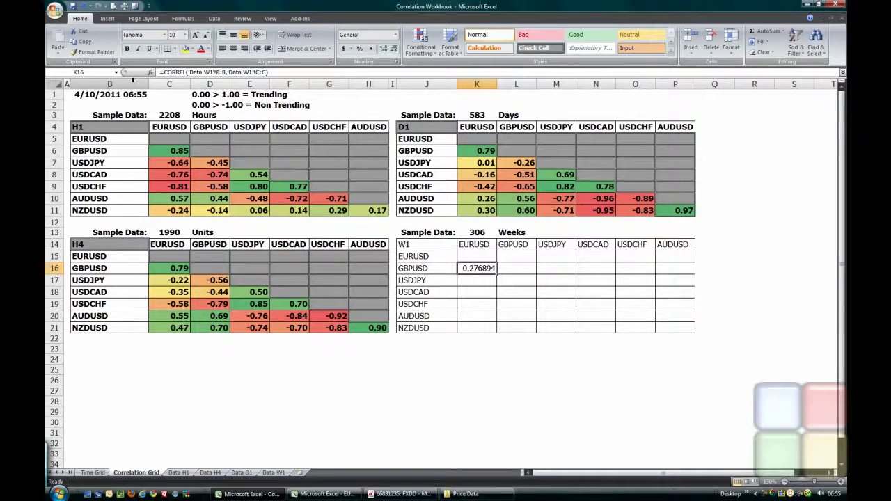
# Enter =CORREL('Data W1'!B:B,'Data W1'!D:D) in the USDJPY/EURUSD cell K17 of the W1 grid and check the formula
pyautogui.press('Down')
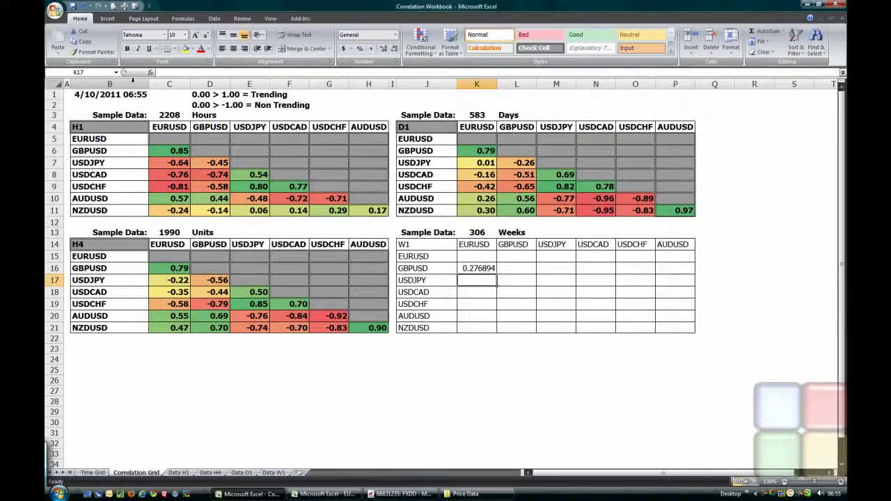
pyautogui.write('=')
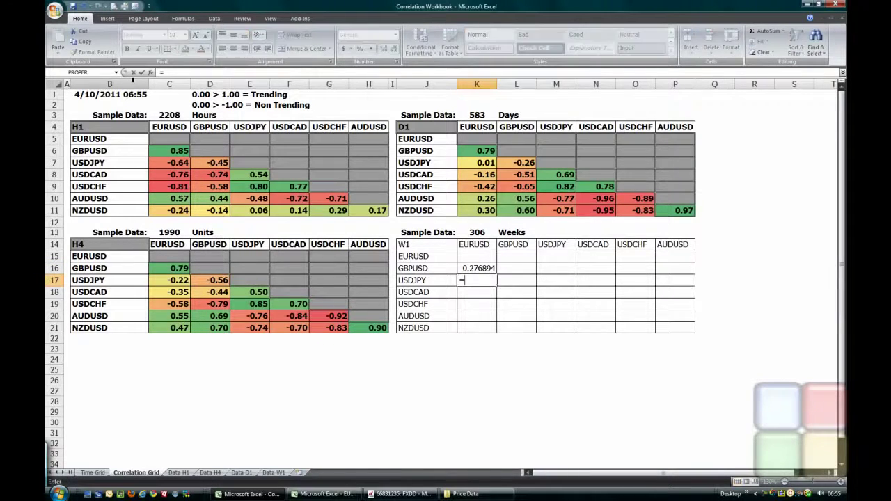
pyautogui.write('correl(')
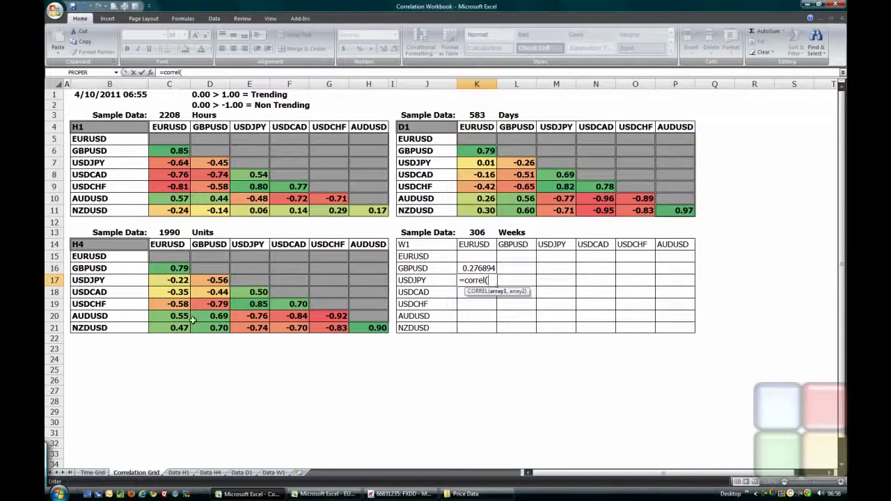
pyautogui.click(278, 474)
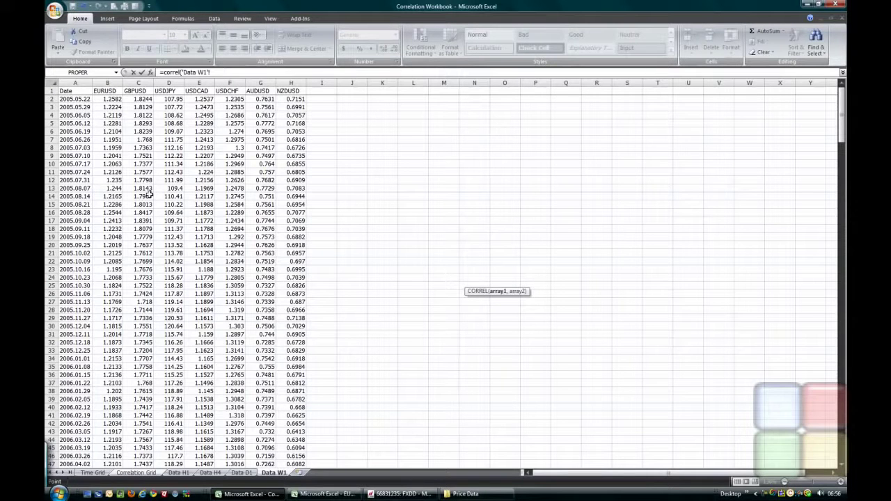
pyautogui.click(107, 82)
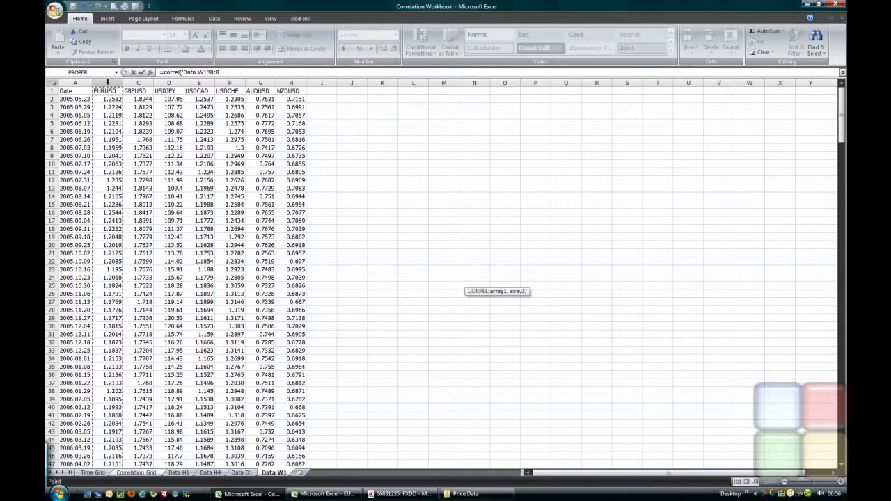
pyautogui.write(',')
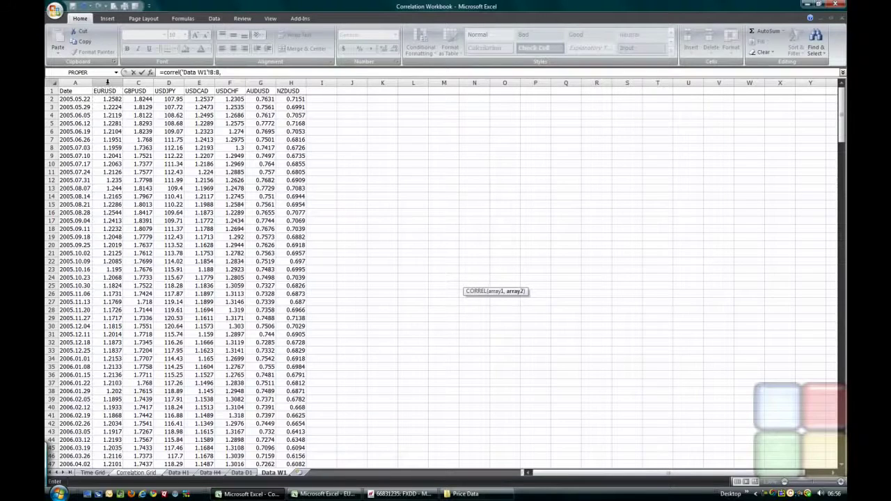
pyautogui.click(170, 82)
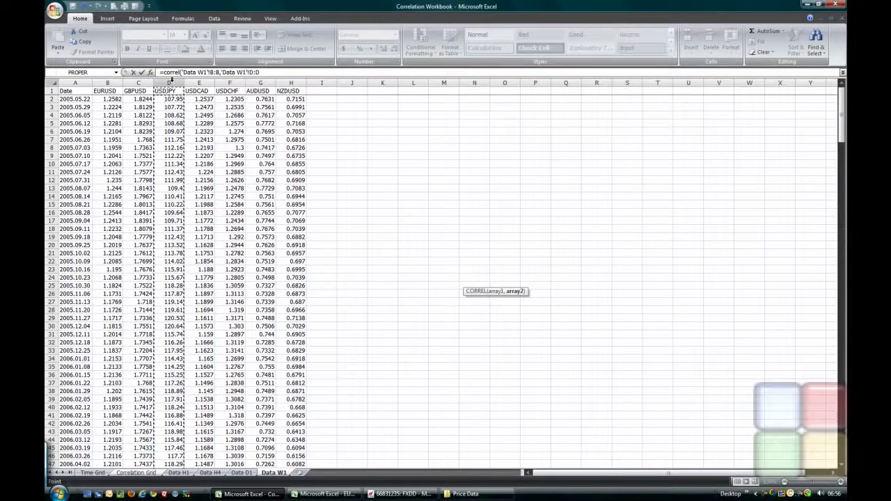
pyautogui.write(')')
pyautogui.press('Return')
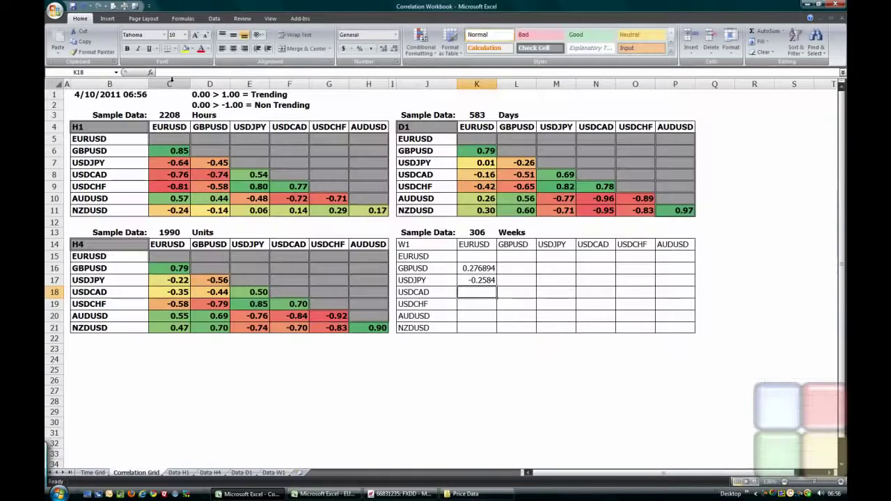
pyautogui.press('Up')
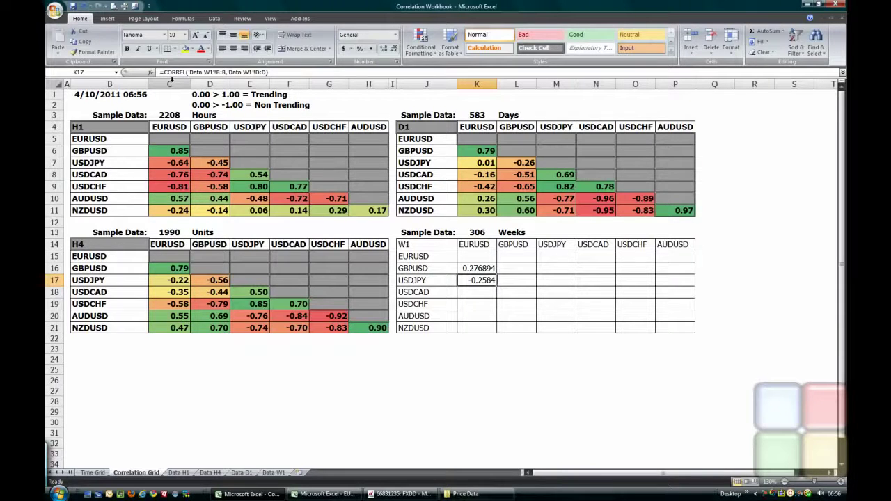
# Review the CORREL formulas throughout the W1 grid, column by column from K16 to P21, checking which Data W1 columns each pair uses
pyautogui.press('Down')
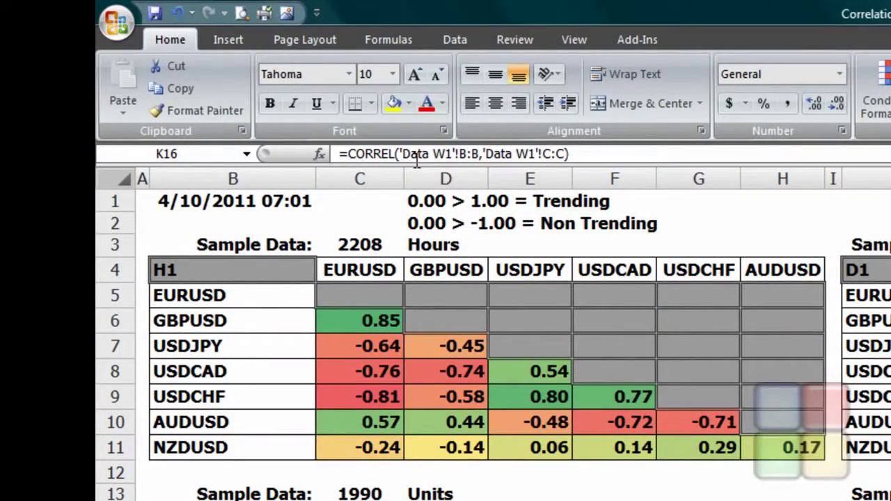
pyautogui.press('Down')
pyautogui.press('Down')
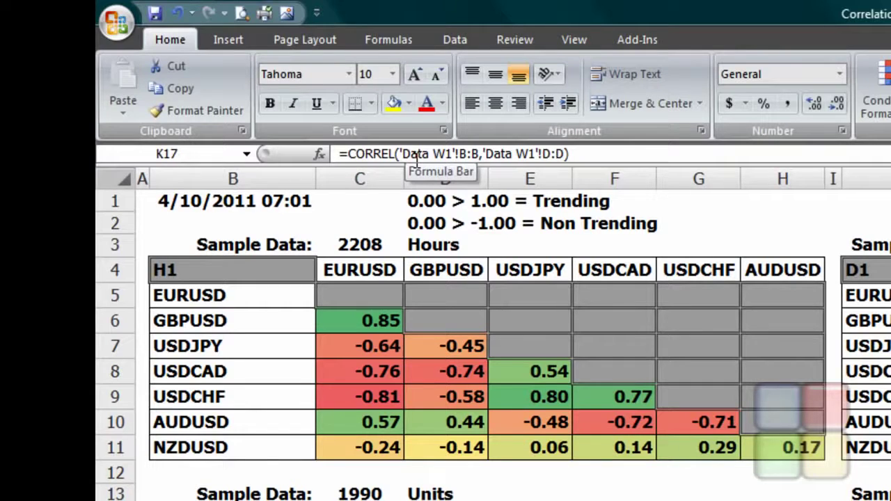
pyautogui.press('Up')
pyautogui.press('Up')
pyautogui.press('Down')
pyautogui.press('Down')
pyautogui.press('Down')
pyautogui.press('Up')
pyautogui.press('Up')
pyautogui.press('Down')
pyautogui.press('Down')
pyautogui.press('Up')
pyautogui.press('Up')
pyautogui.press('Up')
pyautogui.press('Down')
pyautogui.press('Down')
pyautogui.press('Down')
pyautogui.press('Right')
pyautogui.press('Up')
pyautogui.press('Up')
pyautogui.press('Down')
pyautogui.press('Down')
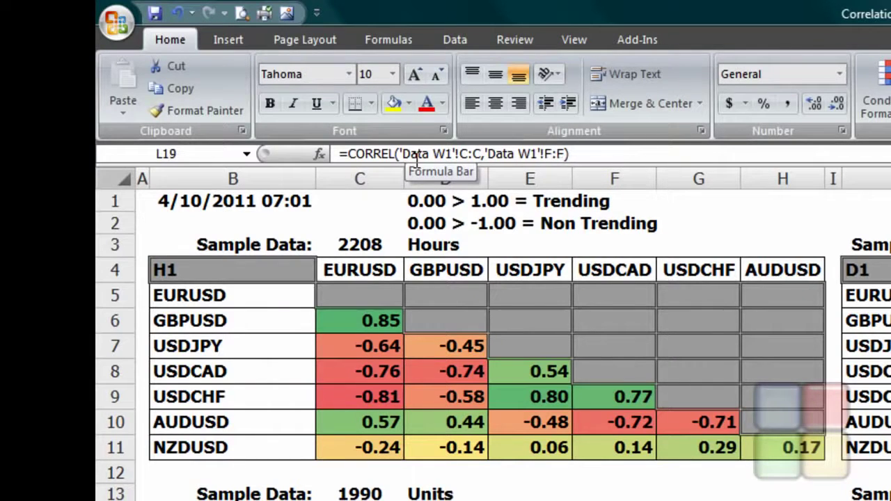
pyautogui.press('Right')
pyautogui.press('Up')
pyautogui.press('Down')
pyautogui.press('Down')
pyautogui.press('Up')
pyautogui.press('Up')
pyautogui.press('Down')
pyautogui.press('Down')
pyautogui.press('Right')
pyautogui.press('Up')
pyautogui.press('Down')
pyautogui.press('Down')
pyautogui.press('Right')
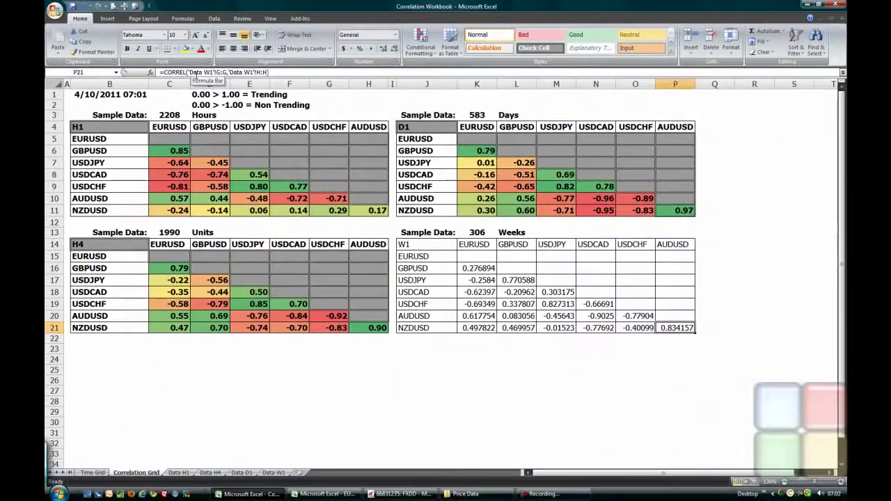
# Look over the completed W1 grid, from the NZDUSD row back up to the empty EURUSD row 15
pyautogui.press('Left')
pyautogui.press('Left')
pyautogui.press('Left')
pyautogui.press('Left')
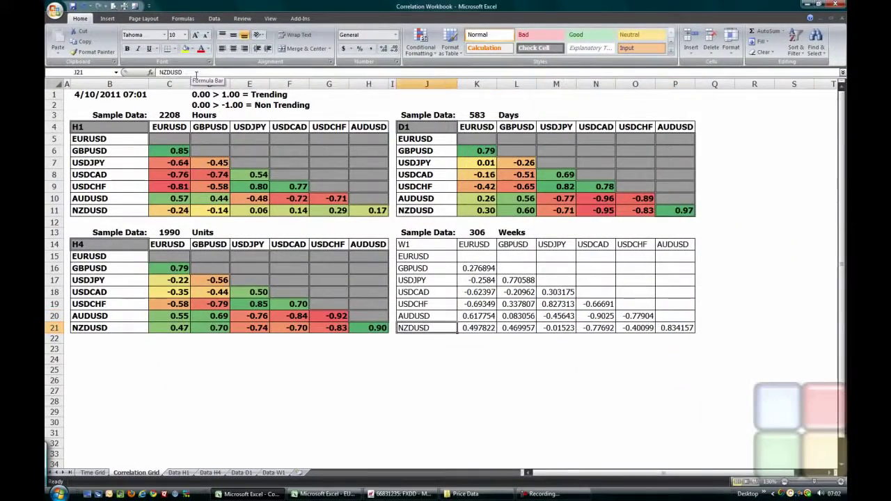
pyautogui.press('Up')
pyautogui.press('Up')
pyautogui.press('Up')
pyautogui.press('Up')
pyautogui.press('Up')
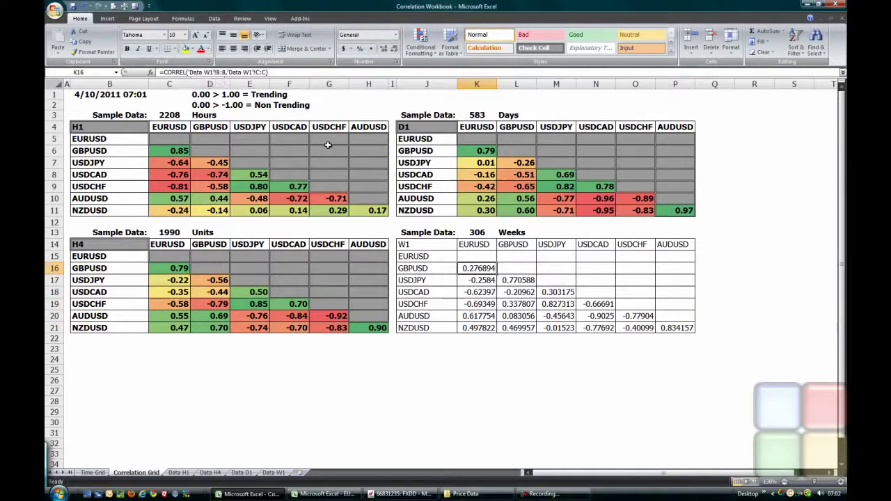
pyautogui.press('Up')
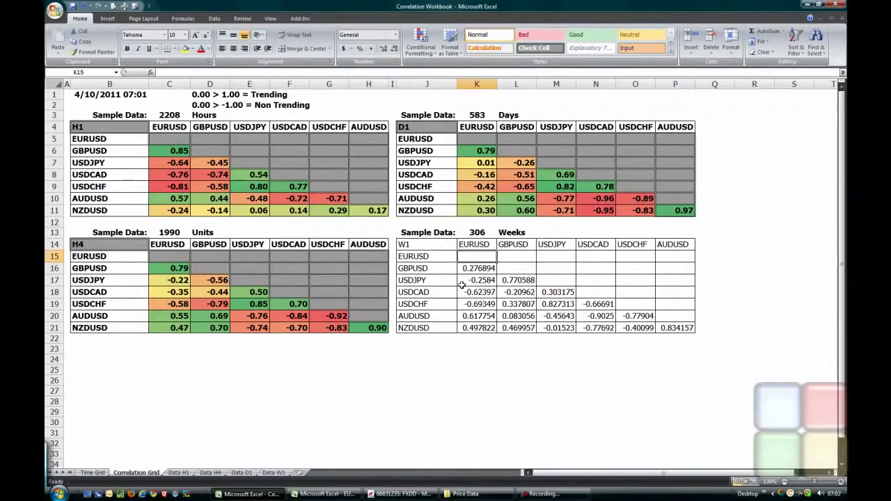
pyautogui.press('Right')
pyautogui.press('Right')
pyautogui.press('Right')
pyautogui.press('Right')
pyautogui.press('Left')
pyautogui.press('Left')
pyautogui.press('Left')
pyautogui.press('Left')
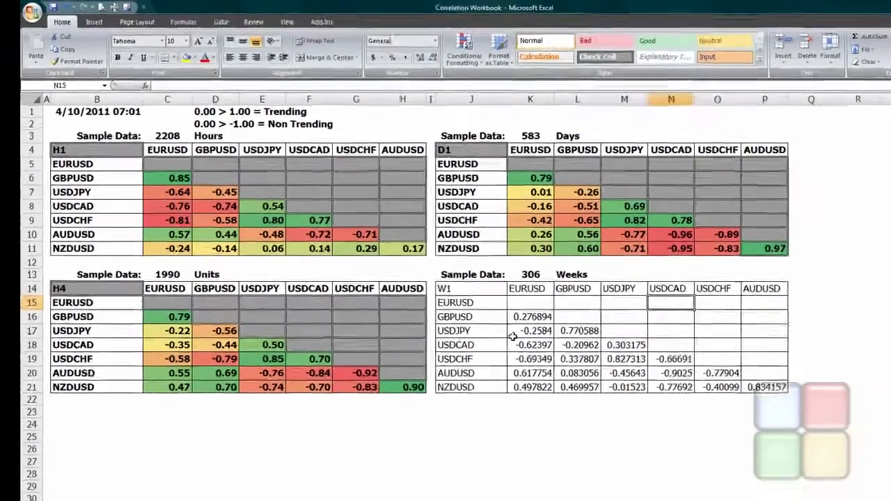
pyautogui.press('Right')
pyautogui.press('Right')
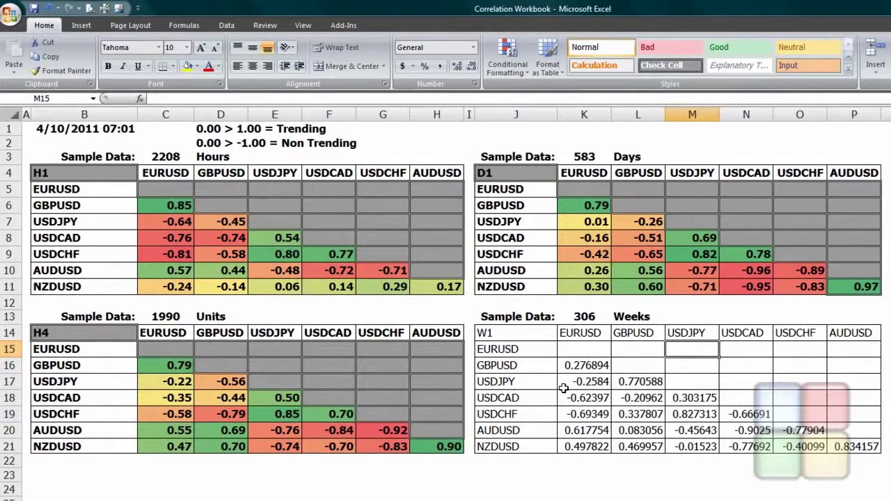
# Examine the USDJPY row of the W1 grid, comparing its label with the EURUSD and GBPUSD correlation cells
pyautogui.press('Down')
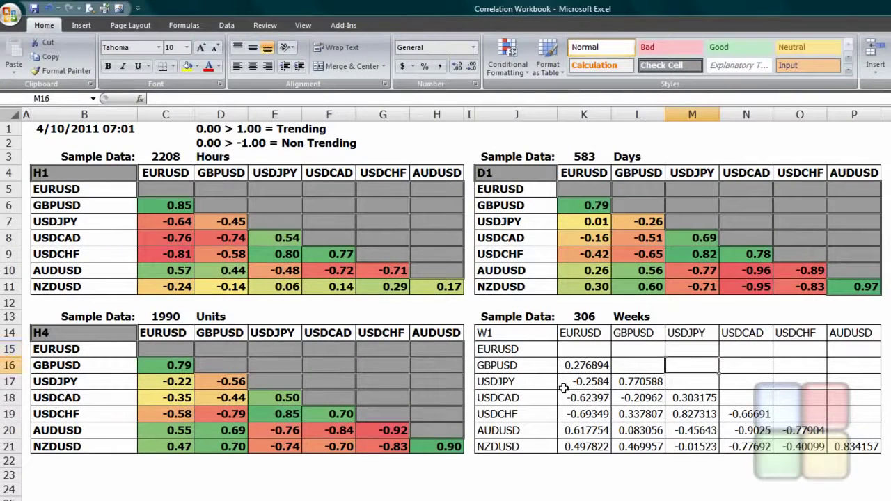
pyautogui.press('Down')
pyautogui.press('Left')
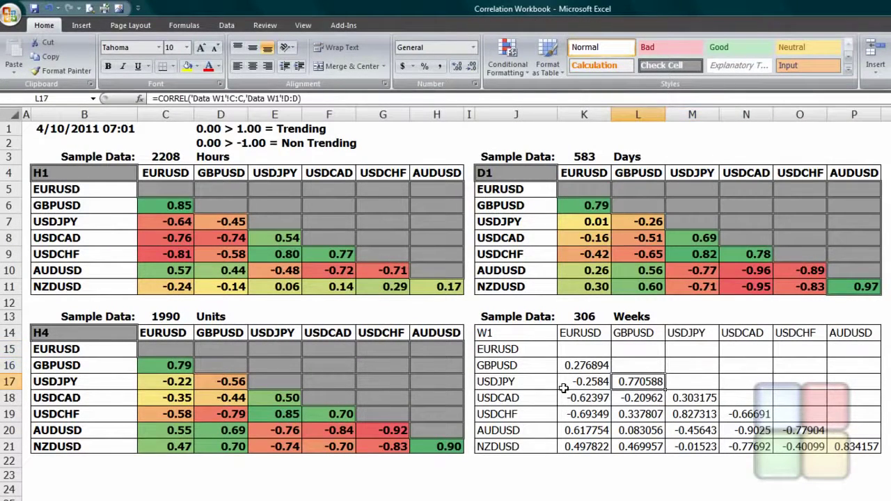
pyautogui.press('Left')
pyautogui.press('Left')
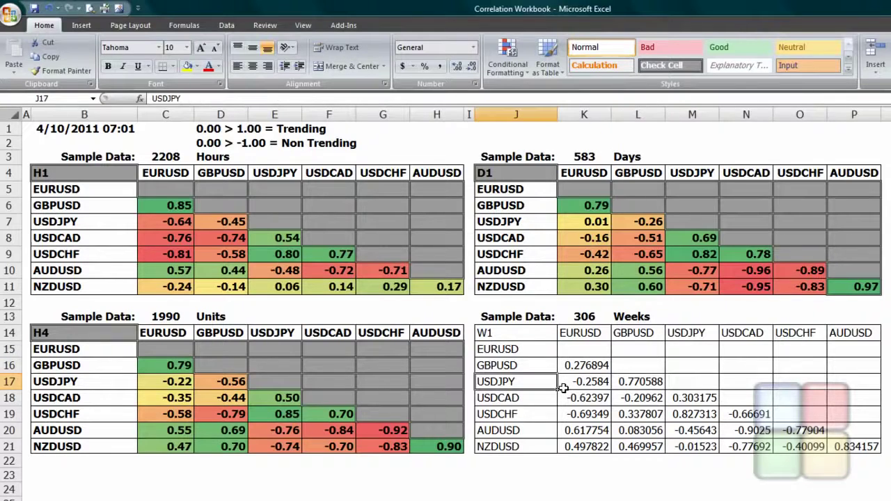
pyautogui.press('Right')
pyautogui.press('Right')
pyautogui.press('Left')
pyautogui.press('Left')
pyautogui.press('Right')
pyautogui.press('Right')
pyautogui.press('Up')
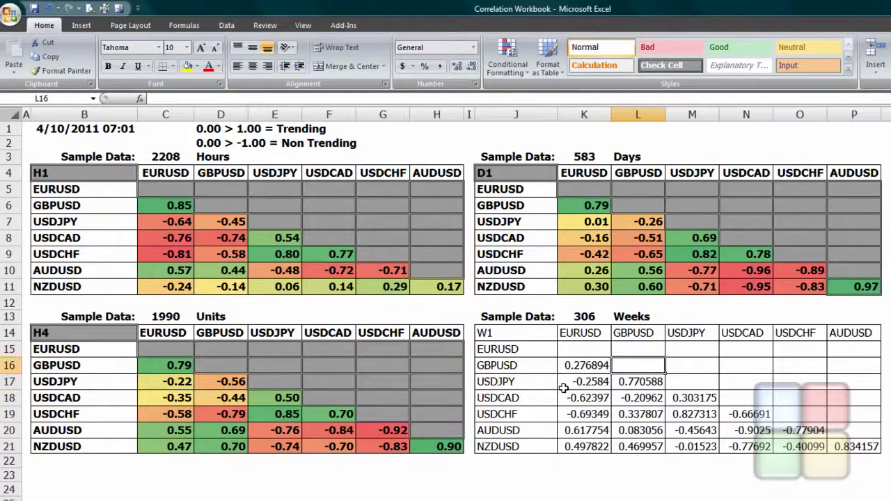
# Examine the empty cells above the diagonal of the W1 grid, across rows 15 to 17
pyautogui.press('Left')
pyautogui.press('Left')
pyautogui.press('Right')
pyautogui.press('Right')
pyautogui.press('Right')
pyautogui.press('Right')
pyautogui.press('Right')
pyautogui.press('Left')
pyautogui.press('Left')
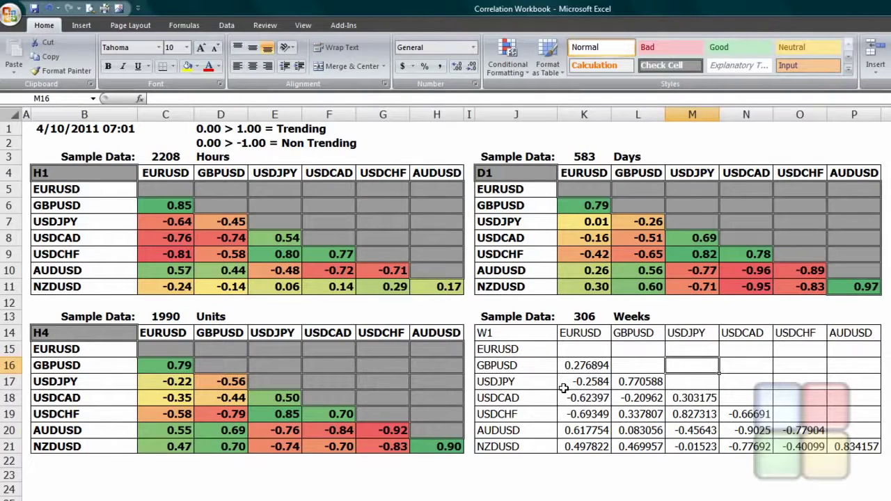
pyautogui.press('Left')
pyautogui.press('Up')
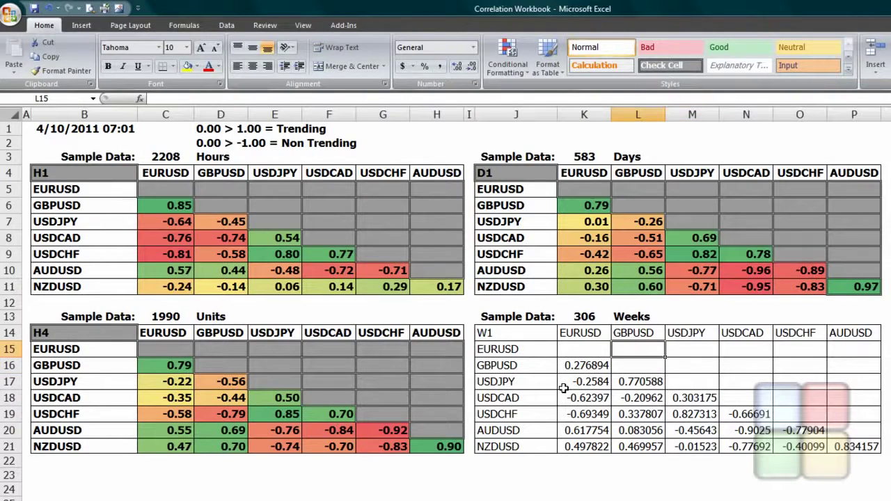
pyautogui.press('Right')
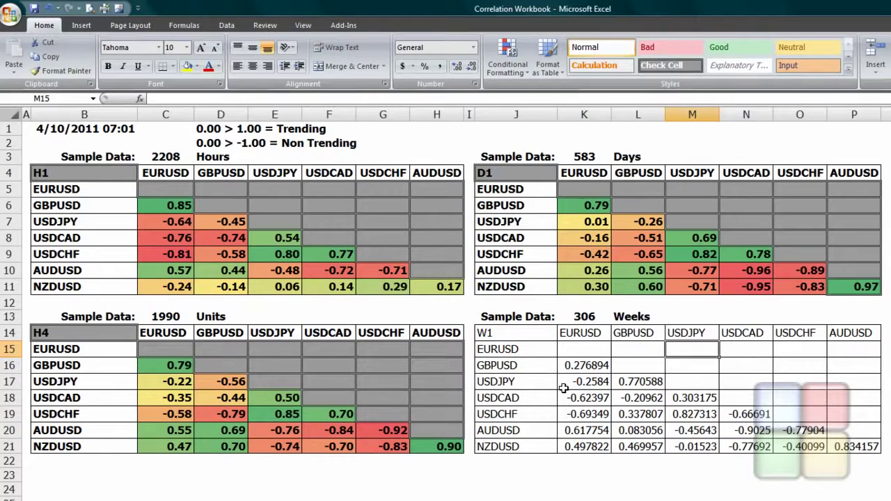
pyautogui.press('Down')
pyautogui.press('Right')
pyautogui.press('Right')
pyautogui.press('Down')
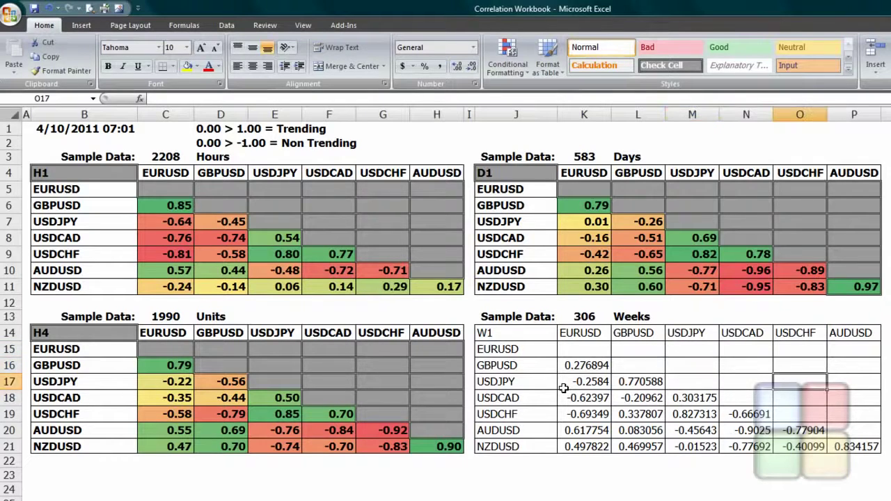
pyautogui.press('Up')
pyautogui.press('Left')
pyautogui.press('Left')
pyautogui.press('Left')
pyautogui.press('Up')
pyautogui.press('Left')
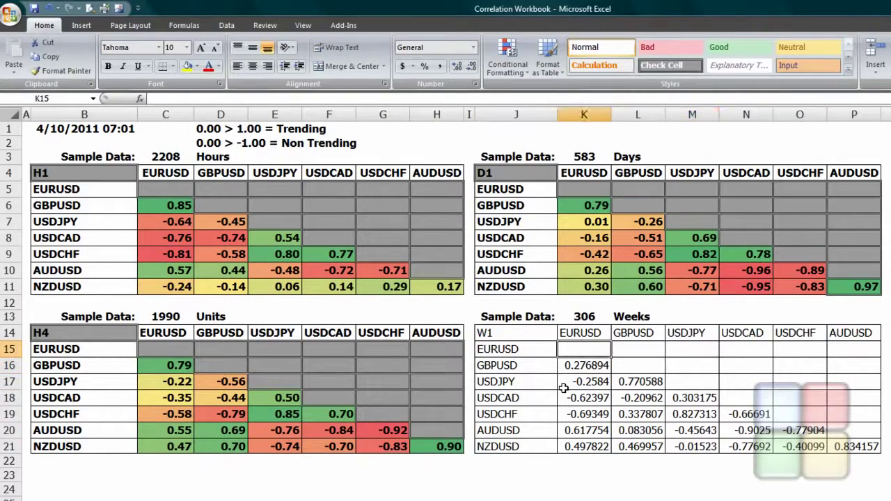
# Make the whole W1 grid J14:P21 bold, including its headings and correlation values
pyautogui.press('Left')
pyautogui.press('Up')
pyautogui.hotkey('shift', 'Down')
pyautogui.hotkey('shift', 'Down')
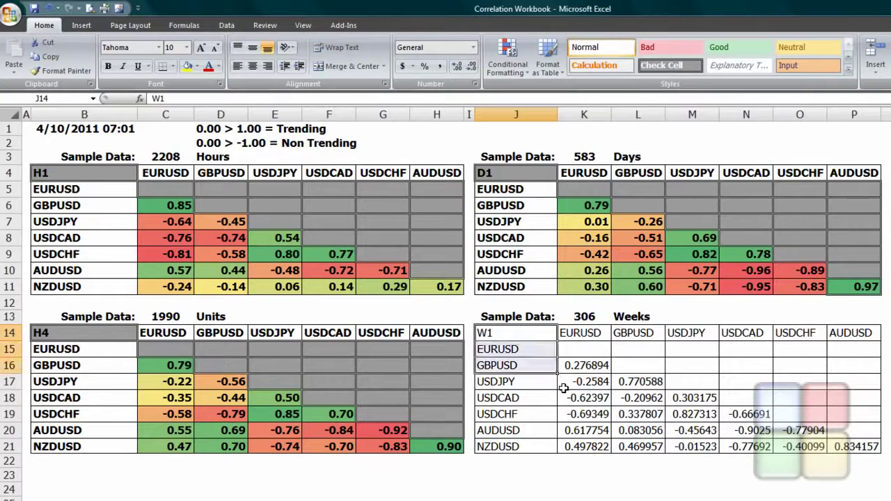
pyautogui.hotkey('shift', 'Right')
pyautogui.hotkey('shift', 'Down')
pyautogui.hotkey('shift', 'Down')
pyautogui.hotkey('shift', 'Down')
pyautogui.hotkey('shift', 'Right')
pyautogui.hotkey('shift', 'Down')
pyautogui.hotkey('shift', 'Right')
pyautogui.hotkey('shift', 'Right')
pyautogui.hotkey('shift', 'Right')
pyautogui.hotkey('shift', 'Right')
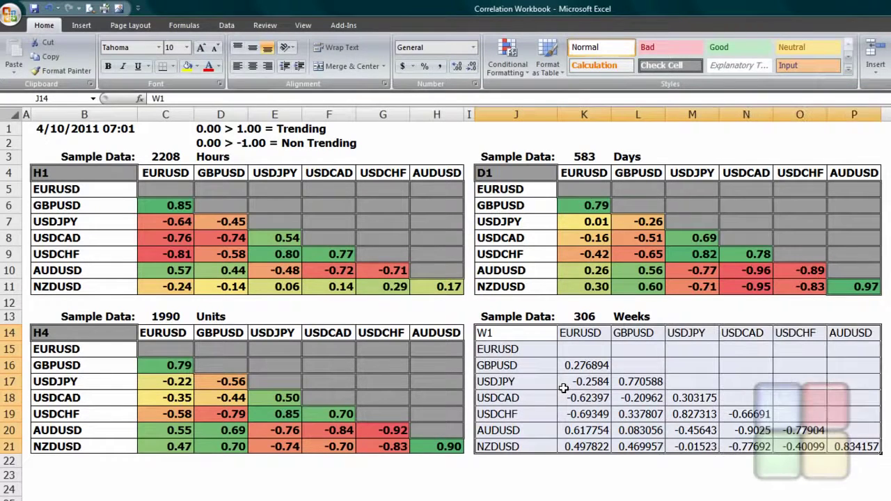
pyautogui.hotkey('shift', 'Left')
pyautogui.hotkey('shift', 'Right')
pyautogui.hotkey('ctrl', 'b')
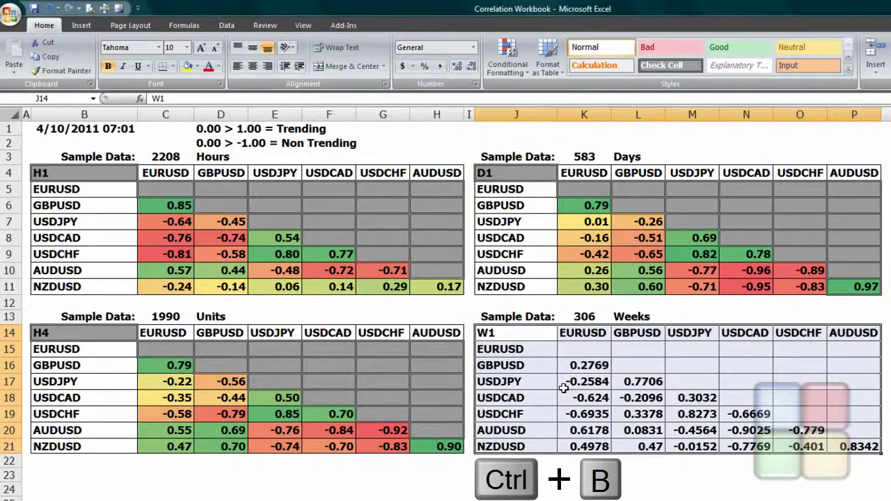
# Format the EURUSD correlation values K16:K21 in the W1 grid to two decimal places
pyautogui.press('Right')
pyautogui.press('Right')
pyautogui.press('Down')
pyautogui.click(564, 388)
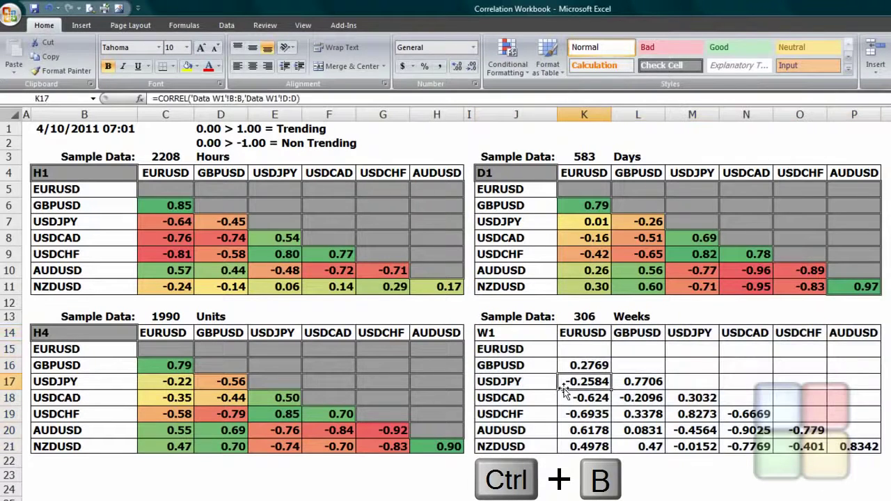
pyautogui.press('Up')
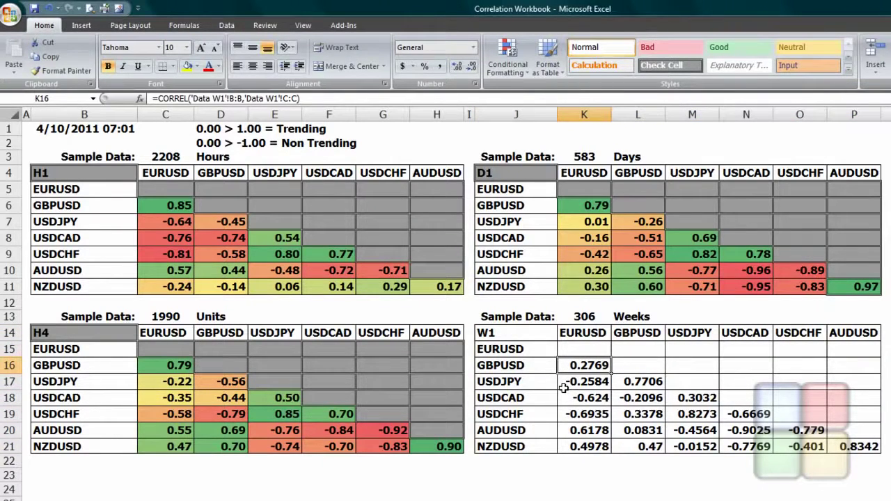
pyautogui.hotkey('shift', 'Down')
pyautogui.hotkey('shift', 'Down')
pyautogui.hotkey('shift', 'Down')
pyautogui.hotkey('shift', 'Down')
pyautogui.hotkey('shift', 'Down')
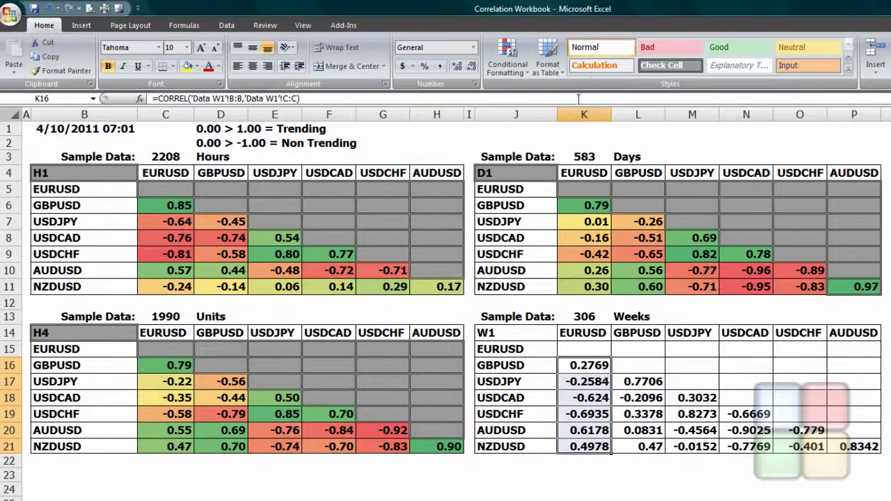
pyautogui.click(477, 64)
pyautogui.click(478, 64)
pyautogui.click(477, 64)
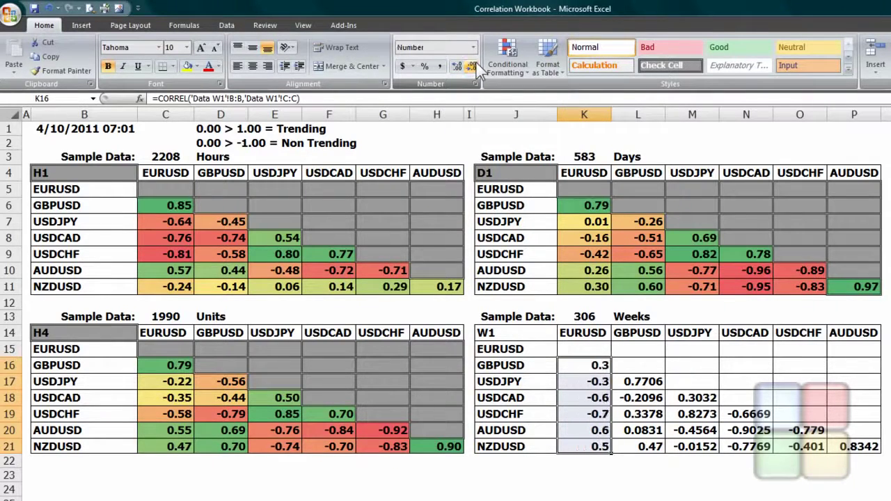
pyautogui.click(458, 67)
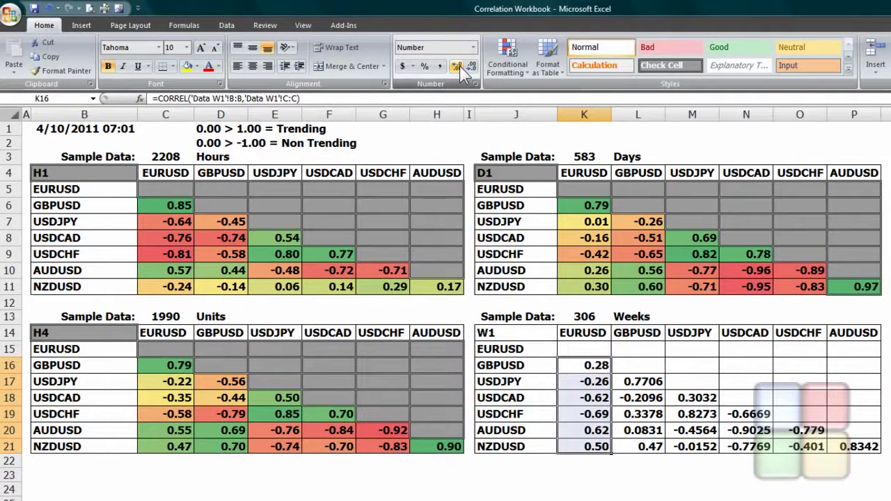
# Format the GBPUSD correlation values L17:L21 in the W1 grid to two decimal places
pyautogui.press('Up')
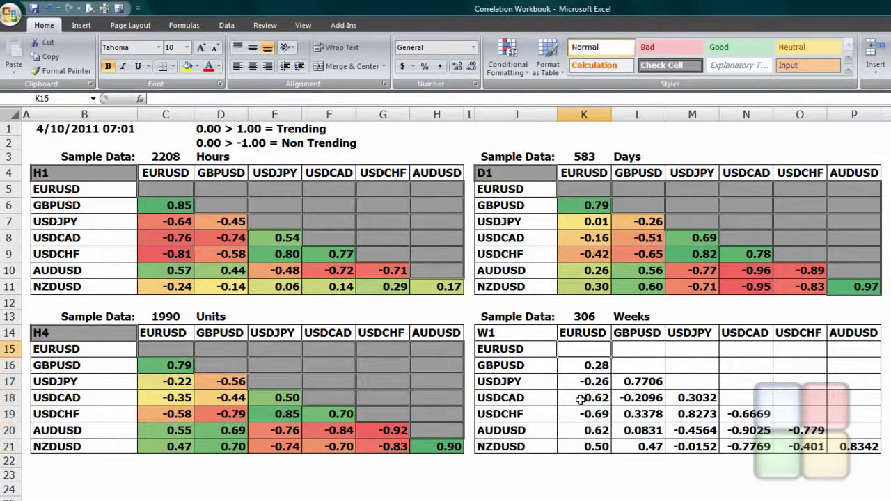
pyautogui.press('Right')
pyautogui.press('Down')
pyautogui.press('Down')
pyautogui.press('Down')
pyautogui.press('Up')
pyautogui.hotkey('shift', 'Down')
pyautogui.hotkey('shift', 'Down')
pyautogui.hotkey('shift', 'Down')
pyautogui.hotkey('shift', 'Down')
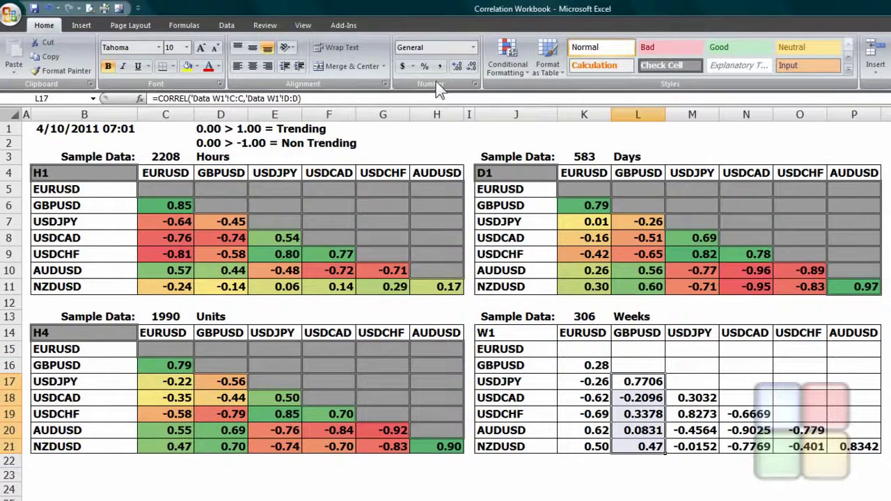
pyautogui.click(472, 66)
pyautogui.click(473, 66)
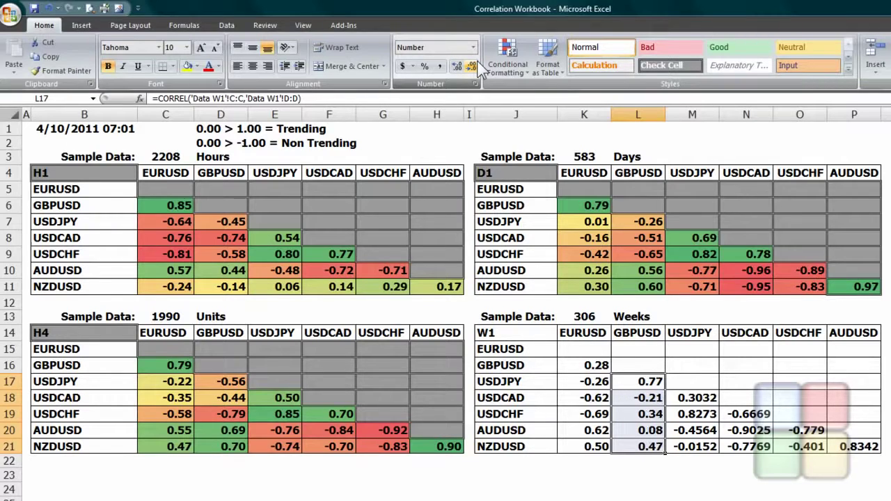
# Format the USDJPY correlation values M18:M21 in the W1 grid to two decimal places
pyautogui.press('Down')
pyautogui.press('Right')
pyautogui.hotkey('shift', 'Down')
pyautogui.hotkey('shift', 'Down')
pyautogui.hotkey('shift', 'Down')
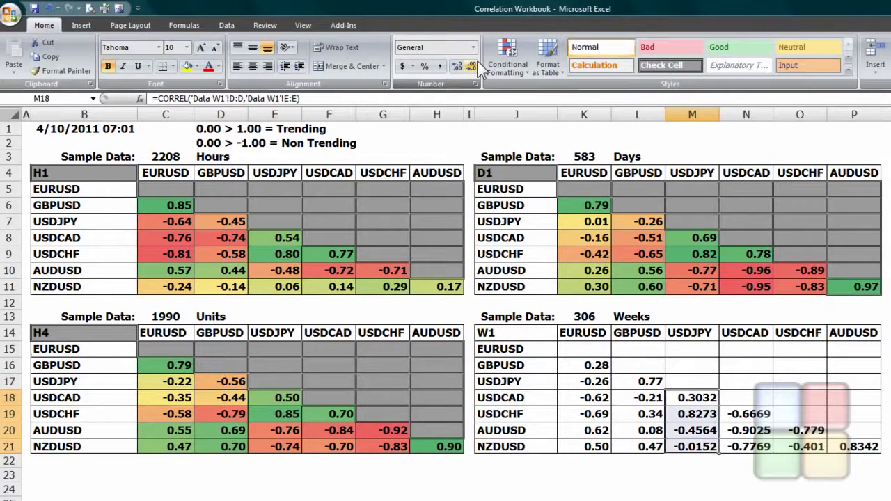
pyautogui.click(477, 62)
pyautogui.click(477, 61)
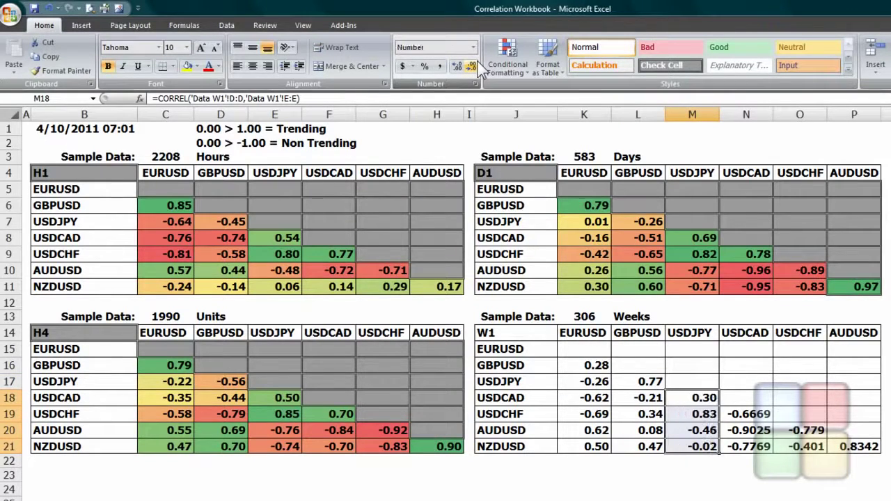
# Reduce the USDCAD correlation values N19:N21 in the W1 grid to two decimal places
pyautogui.press('Down')
pyautogui.press('Right')
pyautogui.hotkey('shift', 'Down')
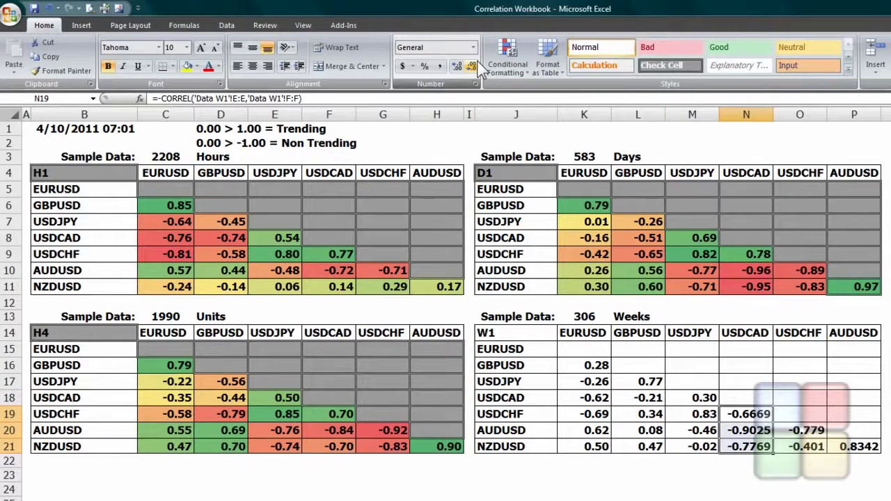
pyautogui.click(477, 61)
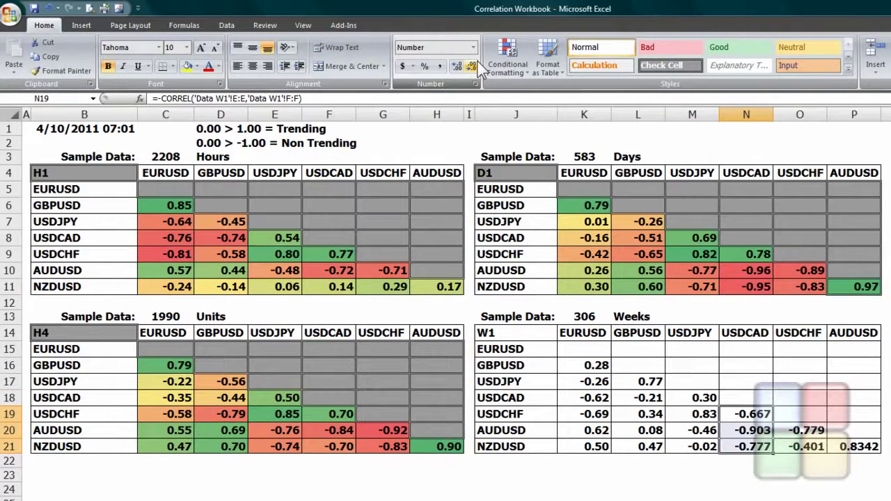
pyautogui.click(477, 66)
# Format the USDCHF values O20:O21 and the AUDUSD value P21 in the W1 grid to two decimal places
pyautogui.press('Down')
pyautogui.press('Right')
pyautogui.hotkey('shift', 'Down')
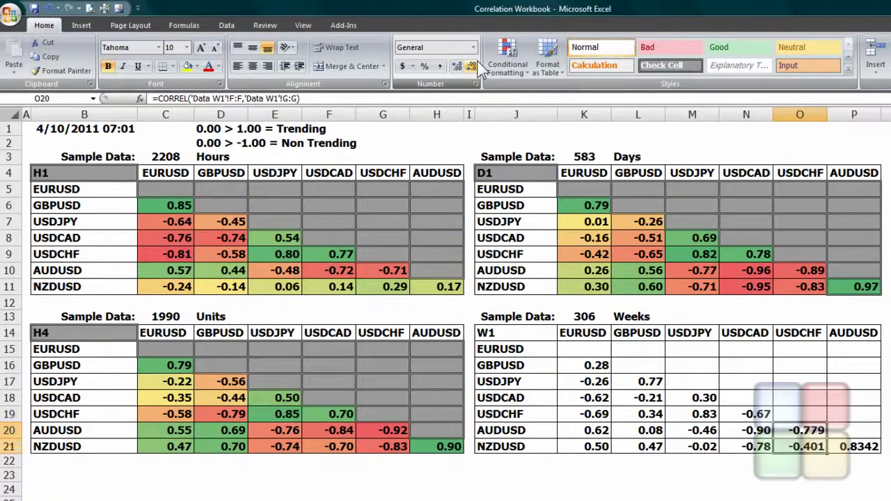
pyautogui.click(477, 64)
pyautogui.press('Down')
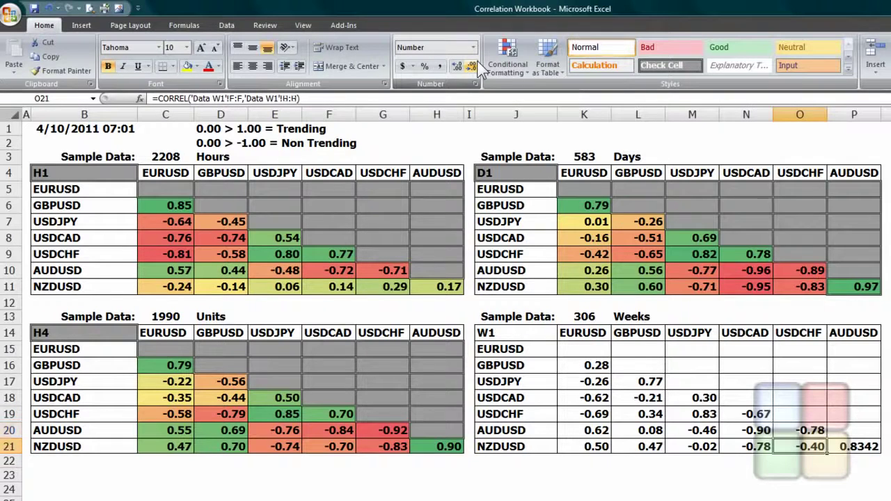
pyautogui.press('Right')
pyautogui.click(477, 64)
pyautogui.click(478, 64)
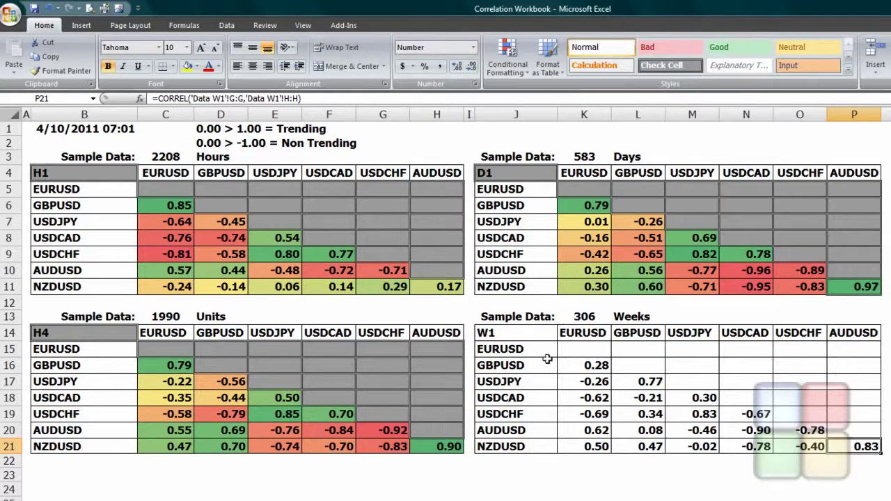
# Apply the Check Cell style to the empty W1 grid cells K15:P15, L16:P16 and M17:P17
pyautogui.moveTo(583, 348); pyautogui.dragTo(840, 350)
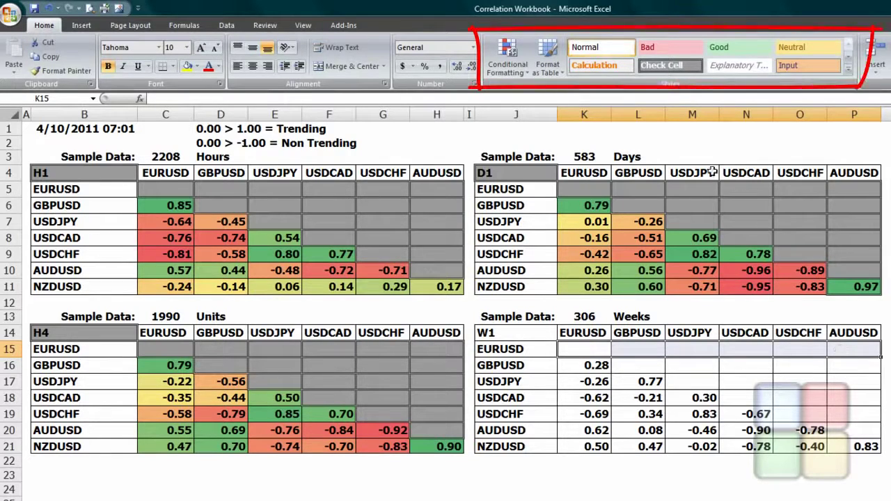
pyautogui.click(669, 62)
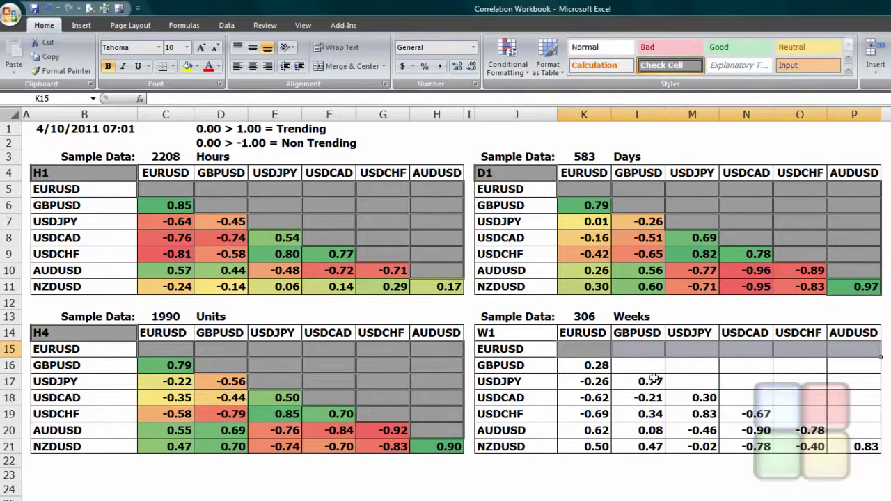
pyautogui.moveTo(636, 362); pyautogui.dragTo(830, 371)
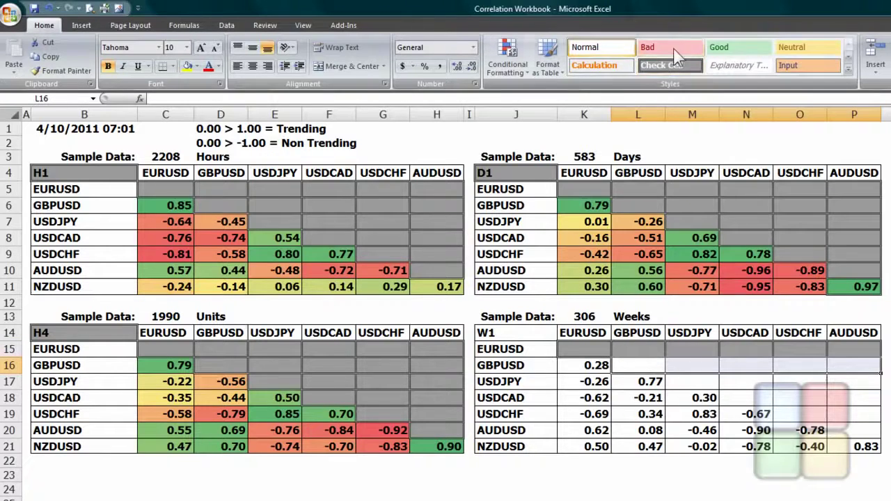
pyautogui.click(659, 69)
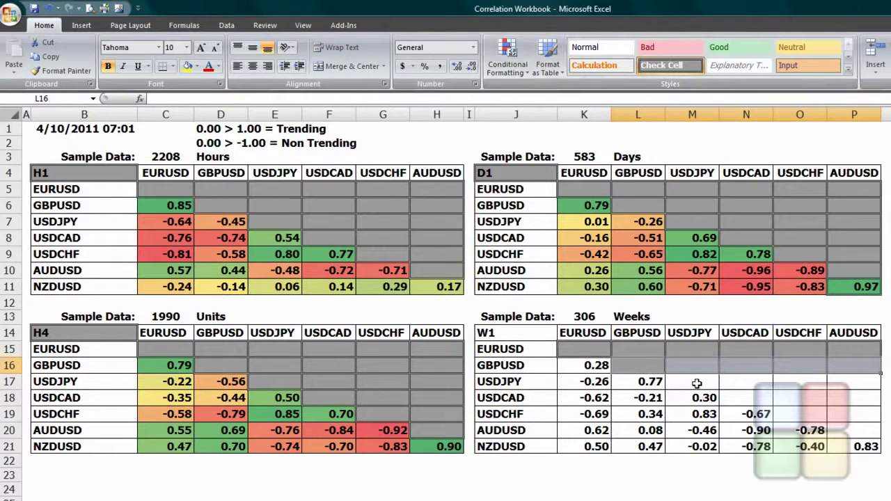
pyautogui.moveTo(693, 381); pyautogui.dragTo(830, 370)
pyautogui.click(674, 64)
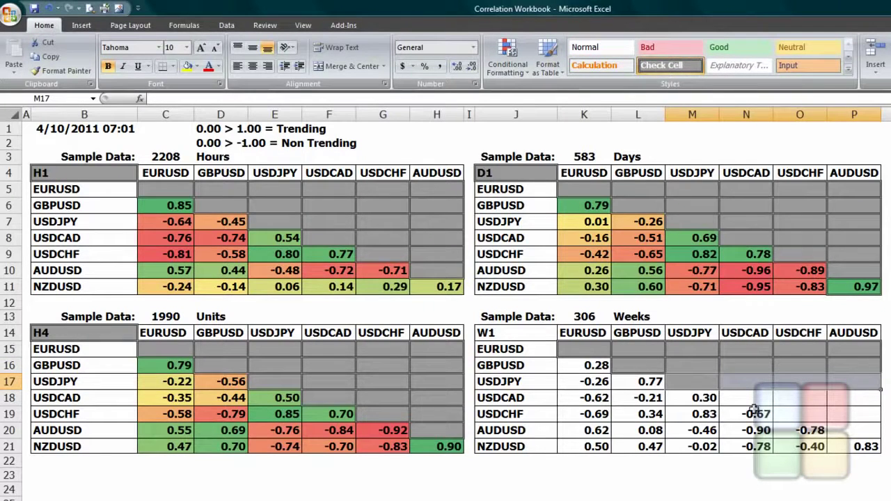
# Apply the Check Cell style to the remaining empty W1 grid cells N18:P18, O19:P19 and P20
pyautogui.moveTo(750, 398); pyautogui.dragTo(832, 397)
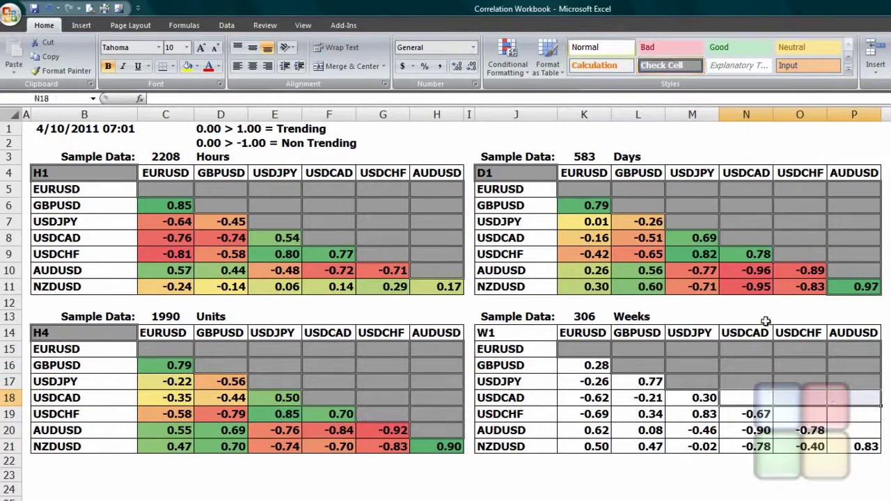
pyautogui.click(694, 68)
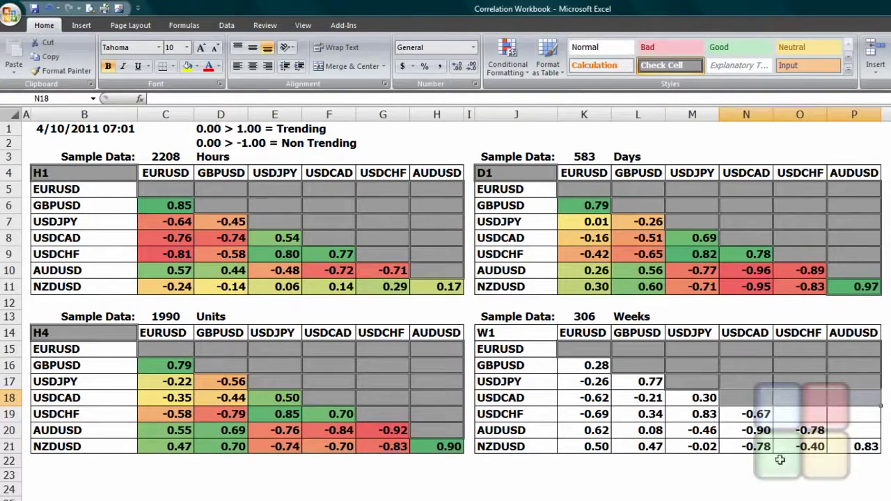
pyautogui.click(792, 432)
pyautogui.moveTo(796, 412); pyautogui.dragTo(839, 407)
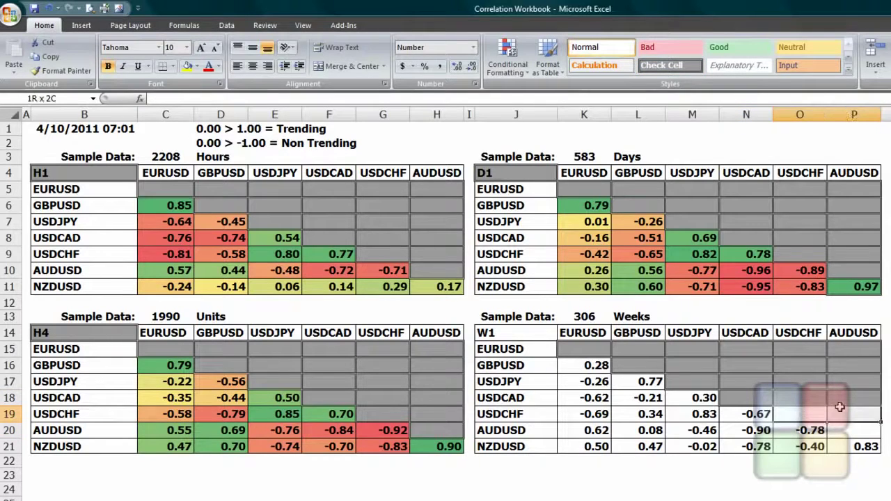
pyautogui.click(673, 65)
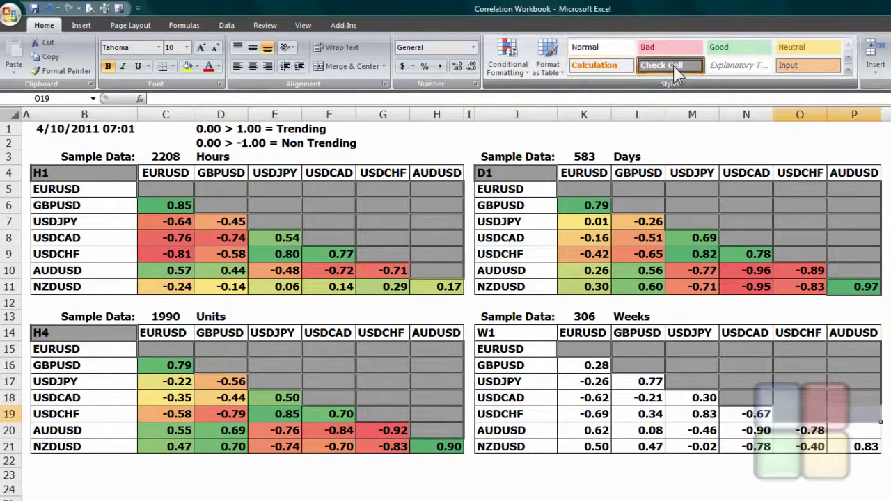
pyautogui.click(843, 415)
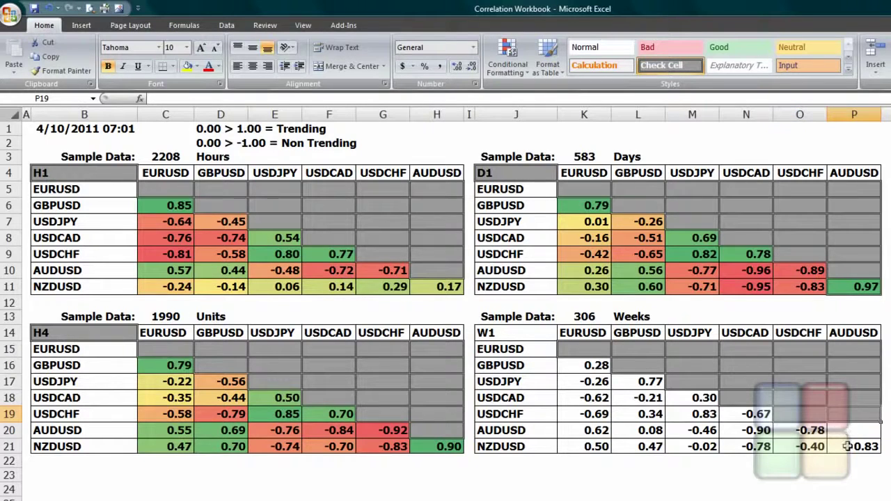
pyautogui.click(846, 446)
pyautogui.click(846, 427)
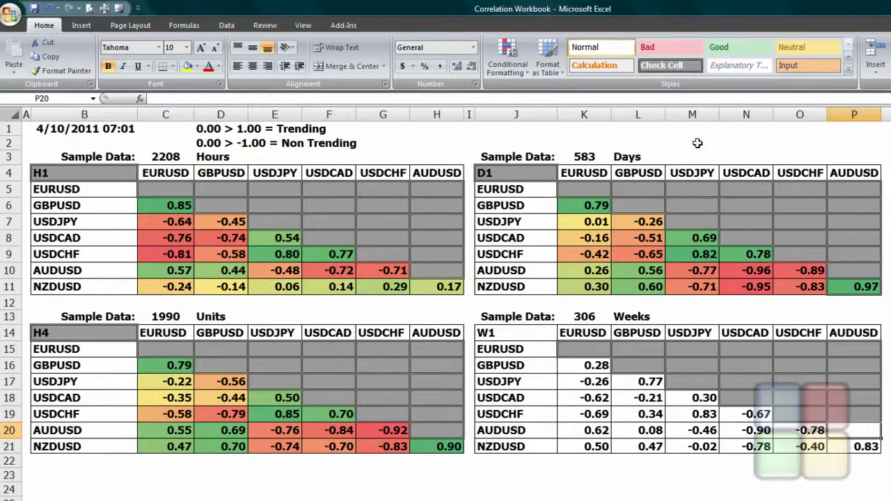
pyautogui.click(673, 61)
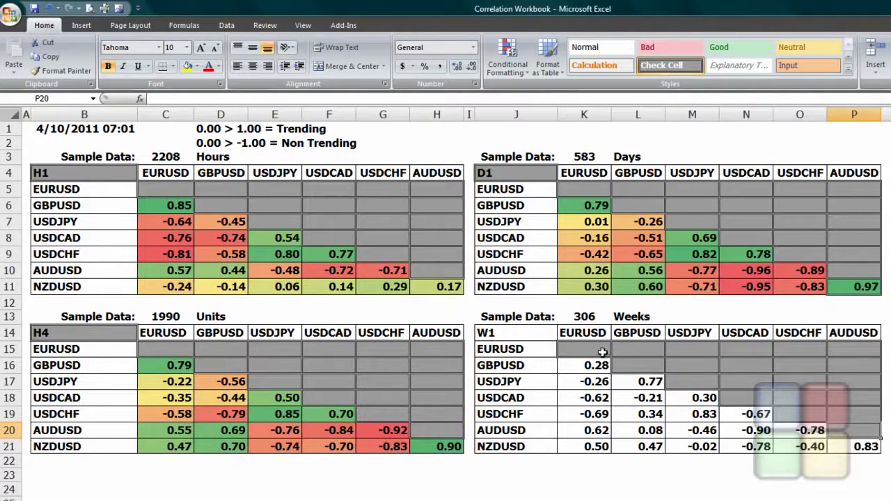
# Apply the Green - Yellow - Red Color Scale conditional formatting to the W1 grid range K15:P21
pyautogui.moveTo(602, 352); pyautogui.dragTo(835, 440)
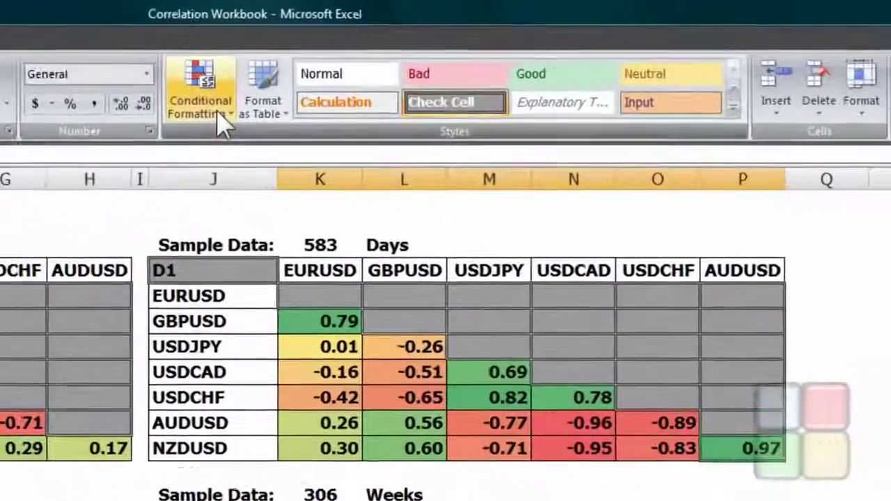
pyautogui.click(487, 68)
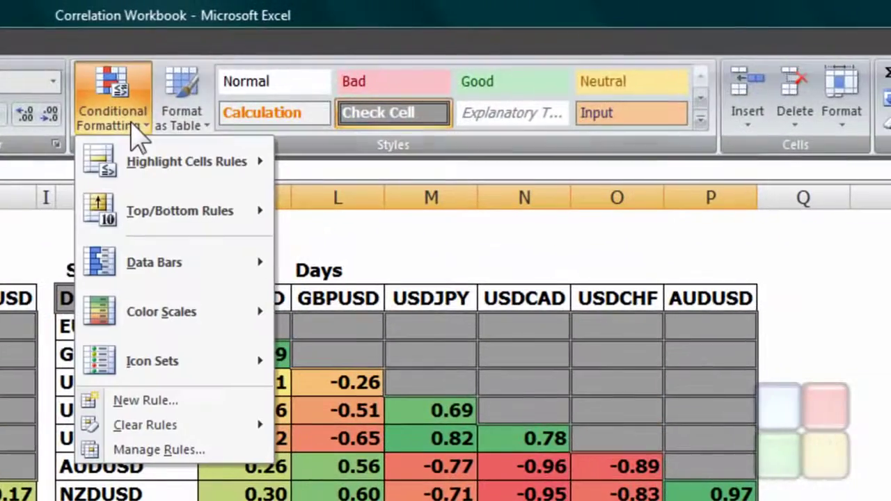
pyautogui.moveTo(139, 332)
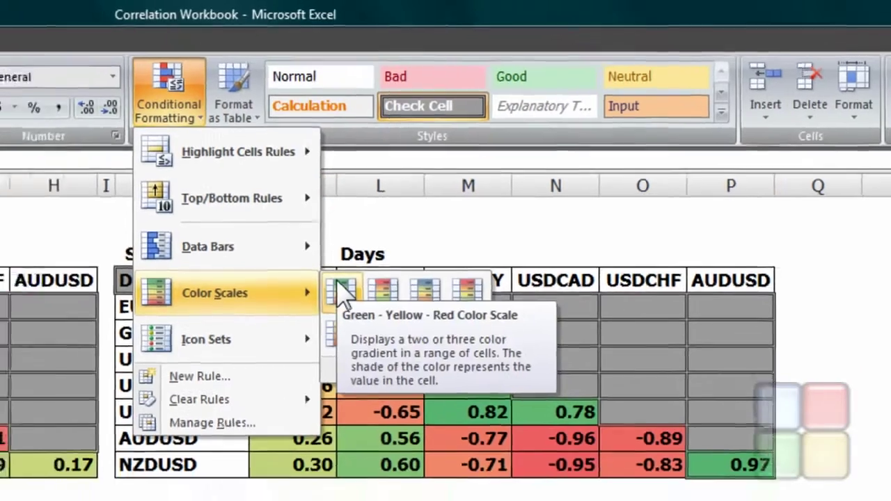
pyautogui.click(297, 311)
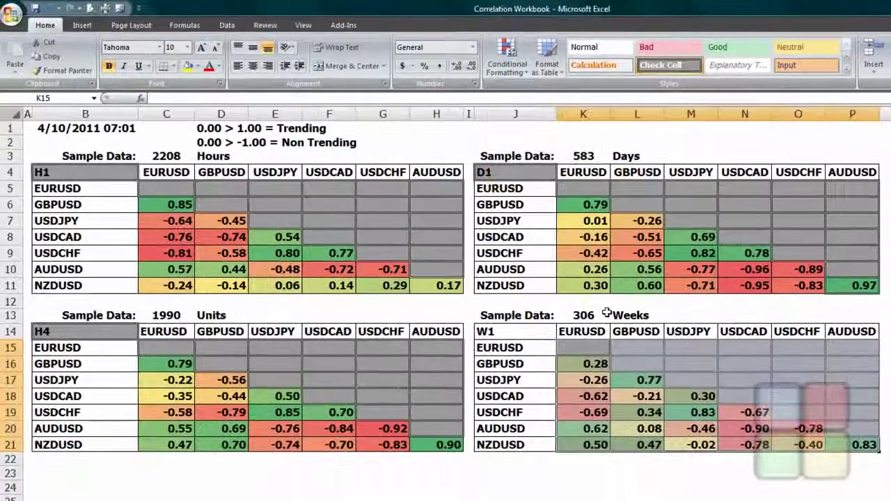
pyautogui.click(600, 368)
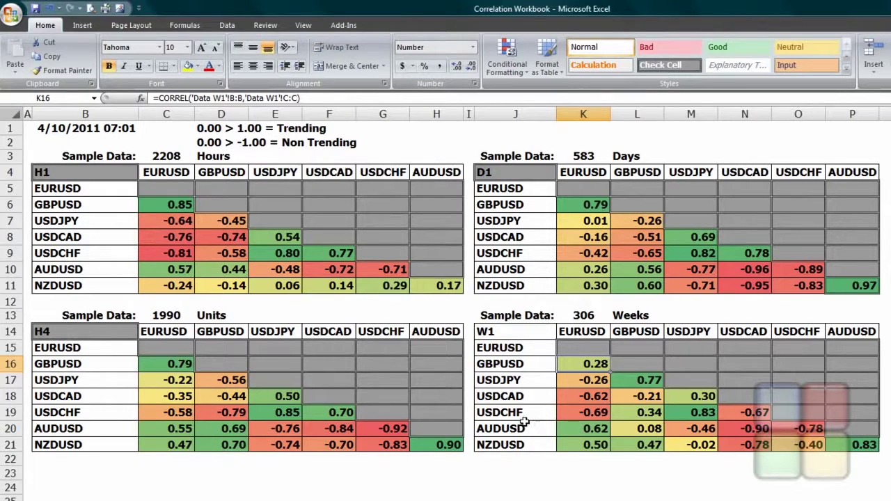
# Examine the AUDUSD row against the USDCAD column heading and their shared correlation cell N20 in the W1 grid
pyautogui.moveTo(523, 426); pyautogui.dragTo(724, 428)
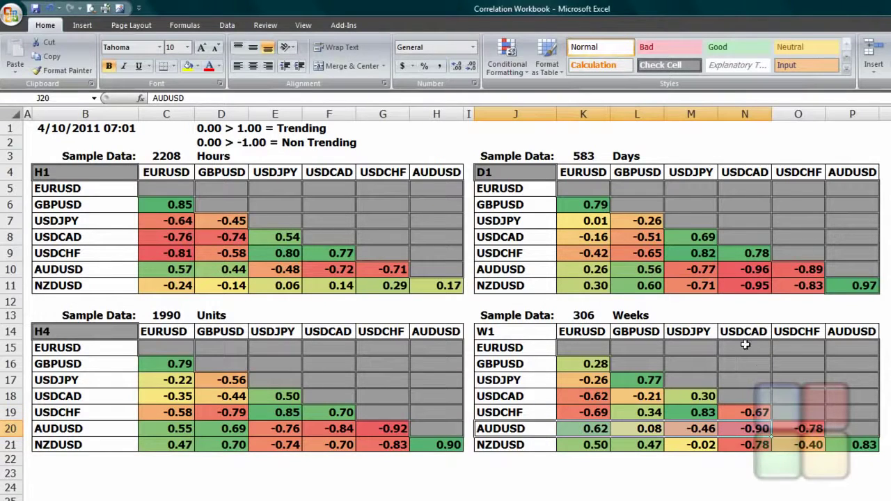
pyautogui.click(749, 327)
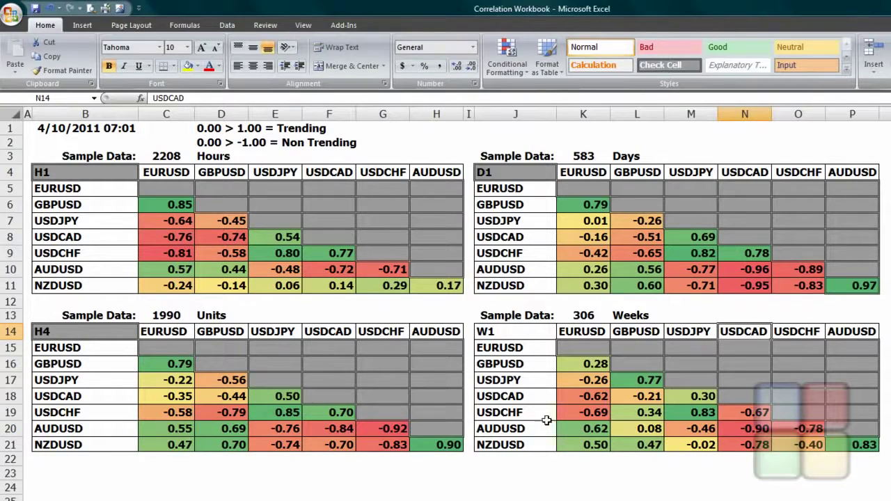
pyautogui.click(744, 426)
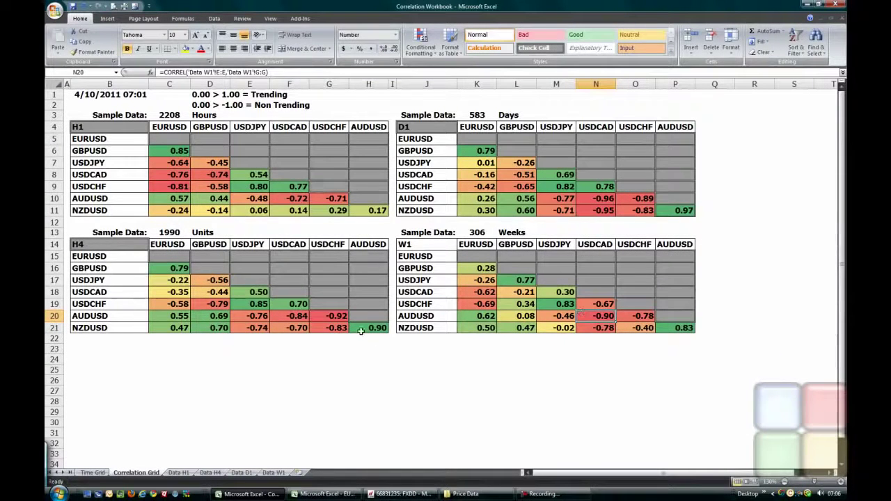
# Open the Time Grid sheet and examine the EURUSD table's period headings and its first H1 correlation values
pyautogui.click(93, 472)
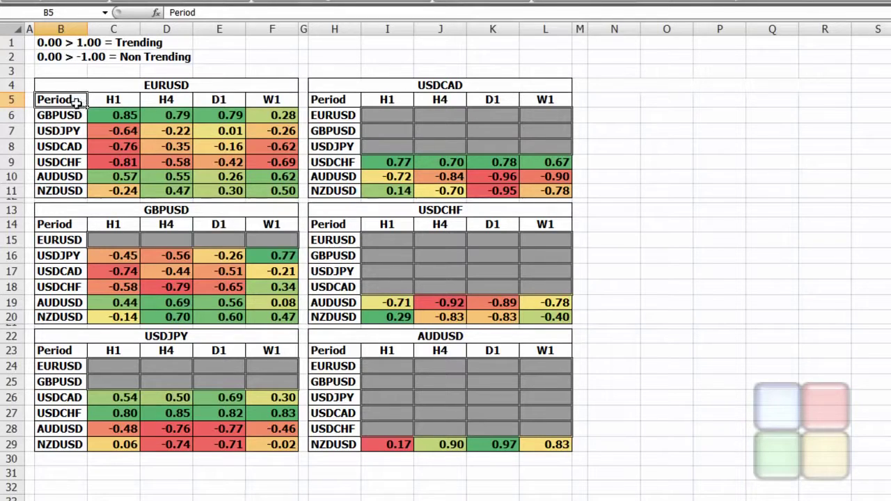
pyautogui.press('Right')
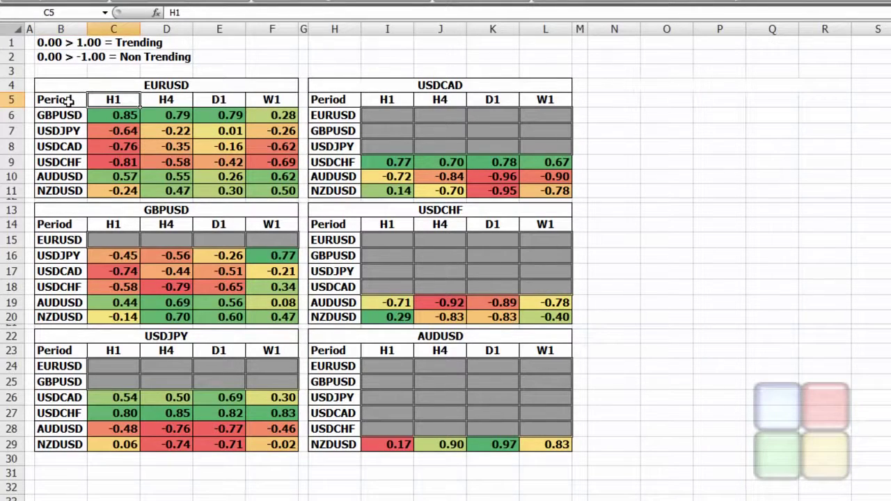
pyautogui.press('Right')
pyautogui.press('Right')
pyautogui.press('Right')
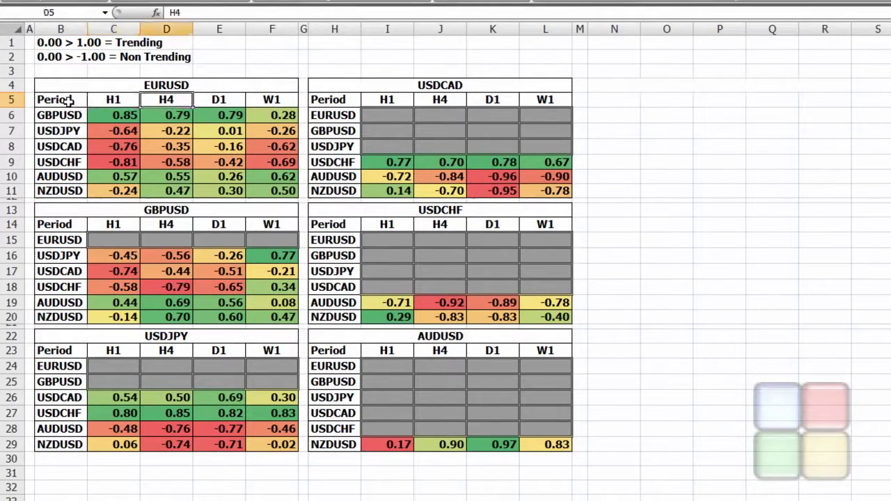
pyautogui.press('Left')
pyautogui.press('Left')
pyautogui.press('Left')
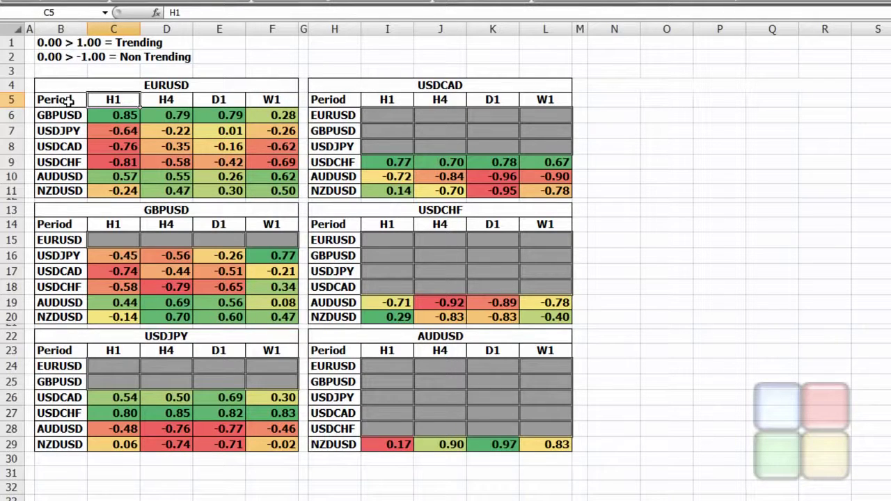
pyautogui.press('Down')
pyautogui.press('Down')
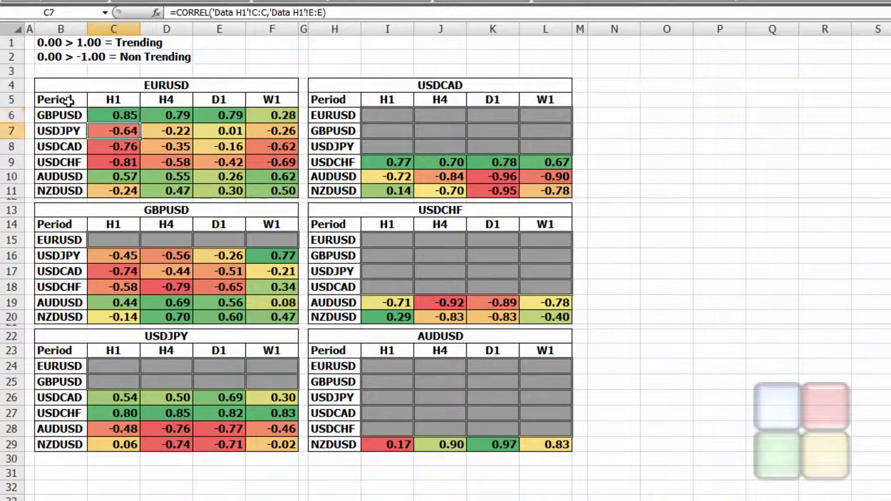
# Compare the GBPUSD correlations in the EURUSD table across the H1, H4, D1 and W1 periods, cells C6 to F6
pyautogui.press('Up')
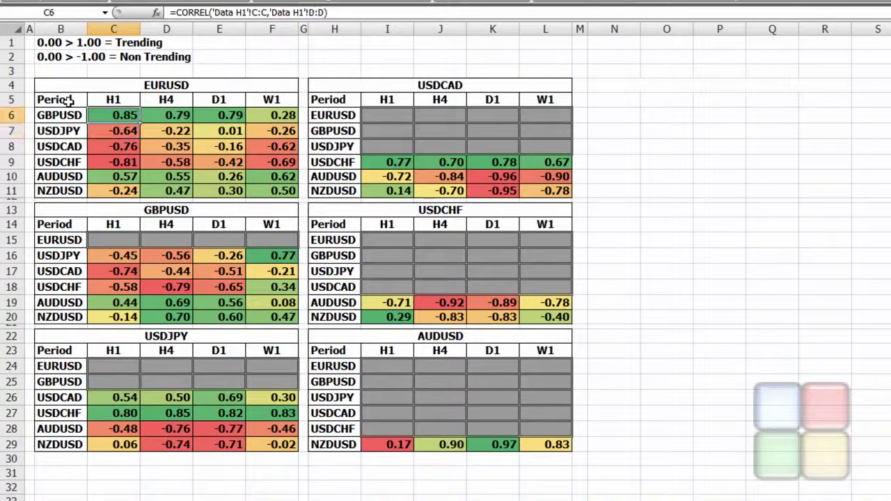
pyautogui.press('Right')
pyautogui.press('Right')
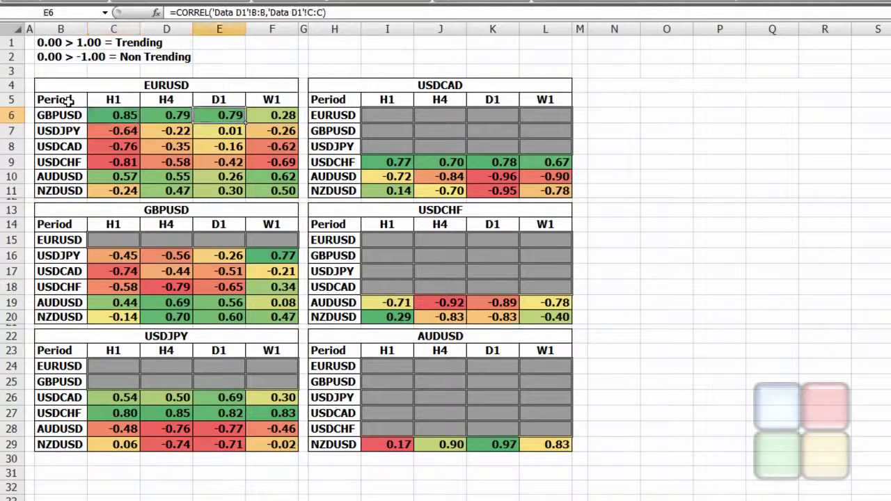
pyautogui.press('Left')
pyautogui.press('Left')
pyautogui.press('Right')
pyautogui.press('Right')
pyautogui.press('Right')
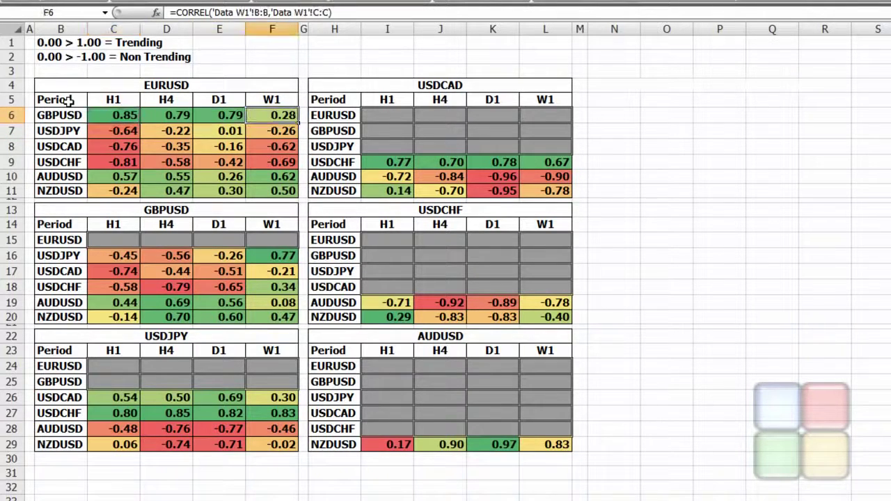
pyautogui.press('Left')
pyautogui.press('Left')
pyautogui.press('Left')
pyautogui.press('Right')
pyautogui.press('Right')
pyautogui.press('Right')
pyautogui.press('Left')
pyautogui.press('Left')
# Examine the USDCAD correlations in the EURUSD table across the H1, H4, D1 and W1 periods in row 8
pyautogui.press('Down')
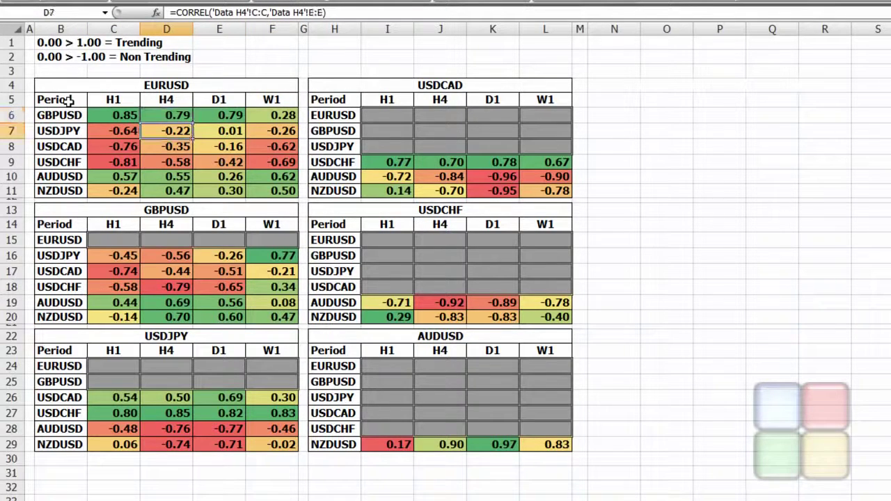
pyautogui.press('Down')
pyautogui.press('Left')
pyautogui.press('Right')
pyautogui.press('Right')
pyautogui.press('Left')
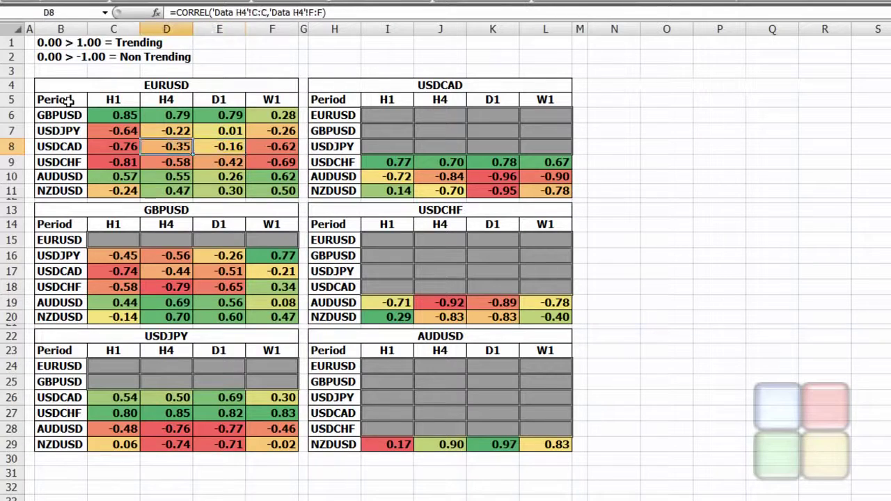
pyautogui.press('Left')
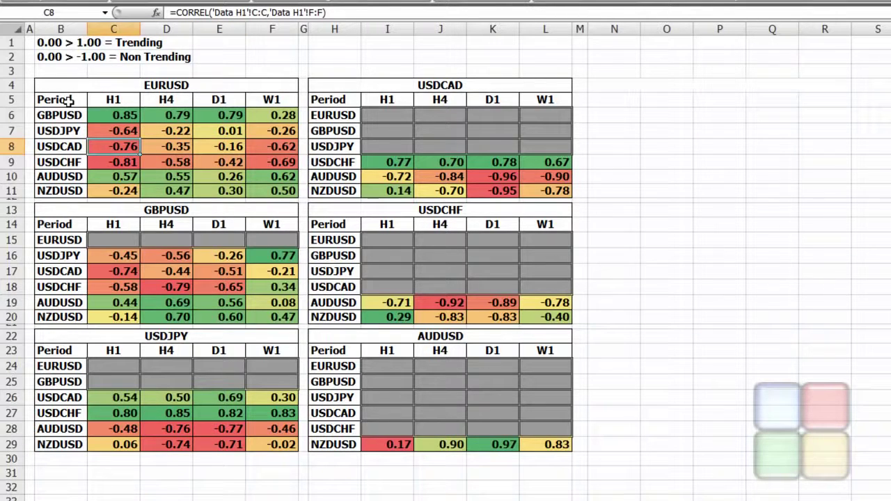
pyautogui.press('Right')
pyautogui.press('Right')
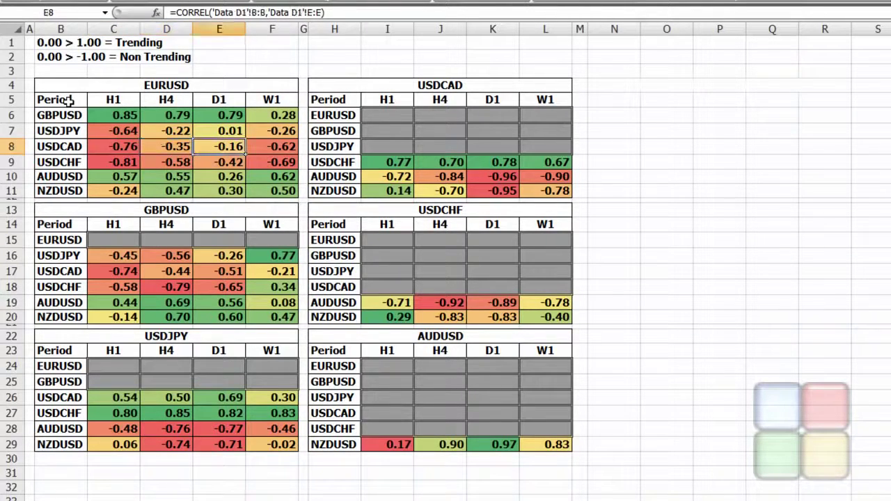
pyautogui.press('Right')
pyautogui.press('Left')
pyautogui.press('Left')
# Return to the EURUSD table's GBPUSD H1 correlation in C6 and dismiss the Windows color scheme prompt without choosing an option
pyautogui.press('Up')
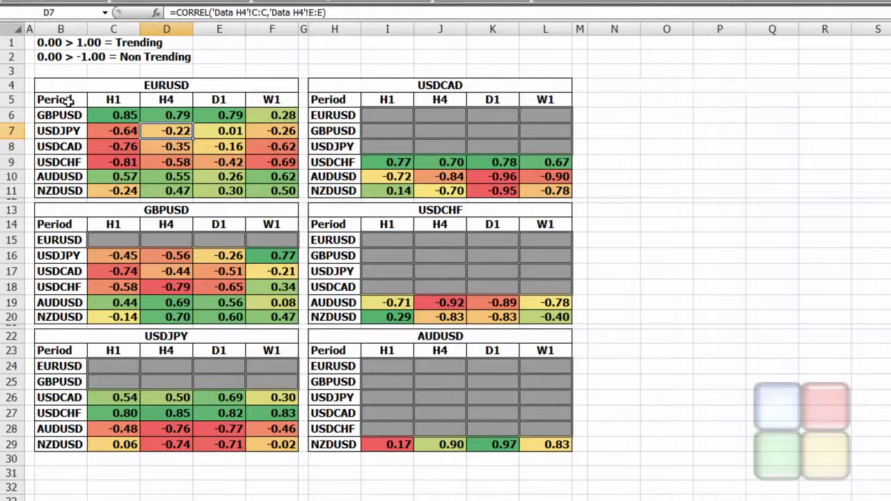
pyautogui.press('Up')
pyautogui.press('Left')
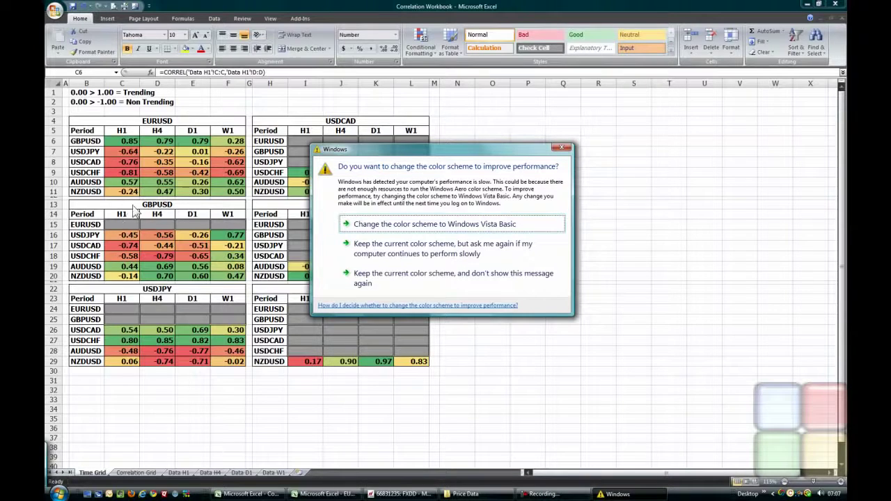
pyautogui.press('Escape')
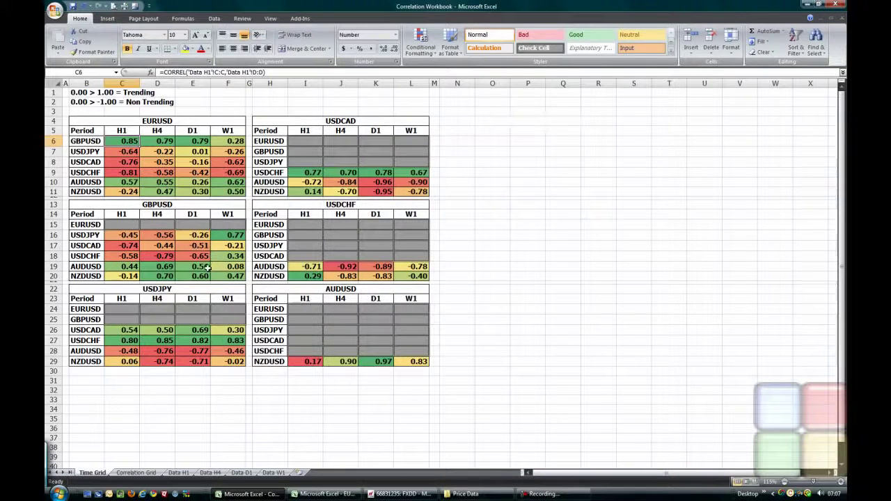